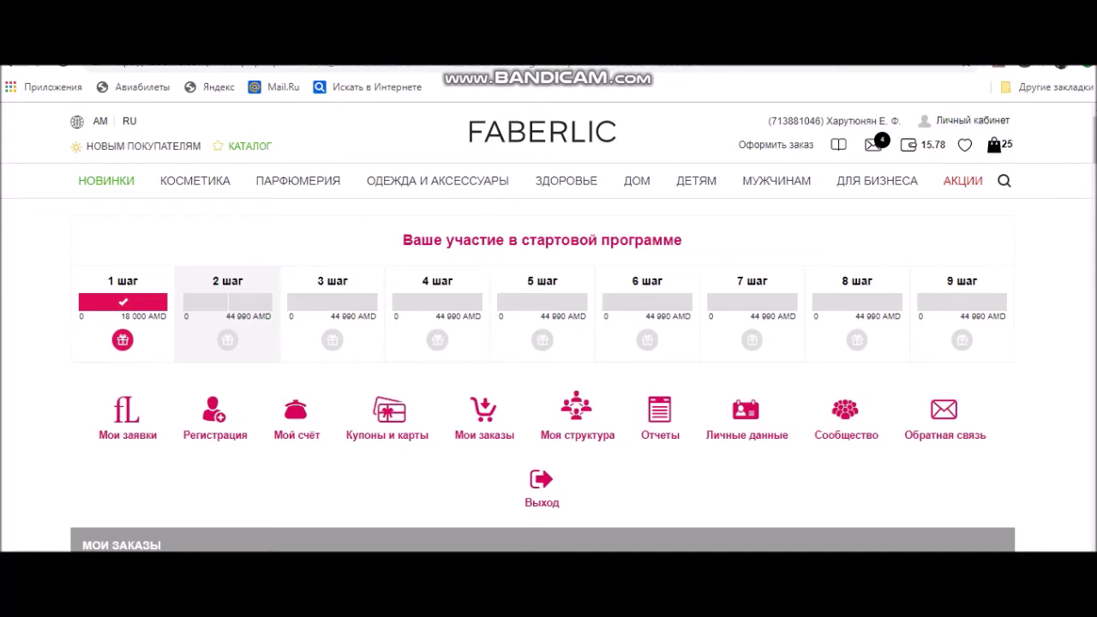
Open the list of my orders in the personal account and go to its orders table
{"action": "mouse_move", "coordinate": [964, 121]}
{"action": "mouse_move", "coordinate": [867, 188]}
{"action": "left_click", "coordinate": [484, 411]}
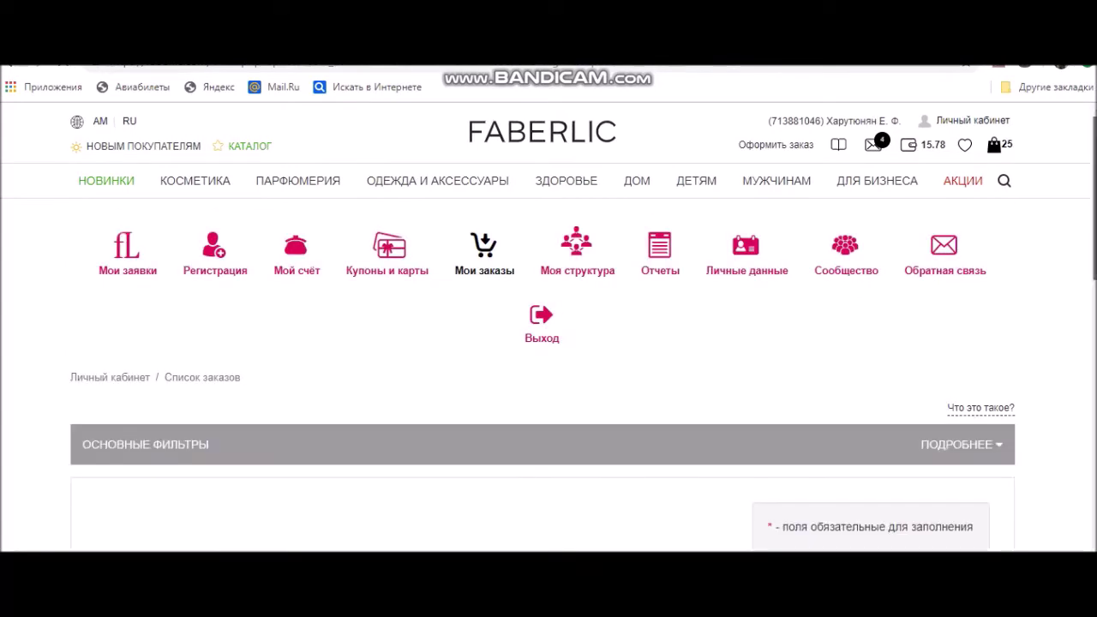
{"action": "scroll", "coordinate": [543, 342], "scroll_direction": "down", "scroll_amount": 8}
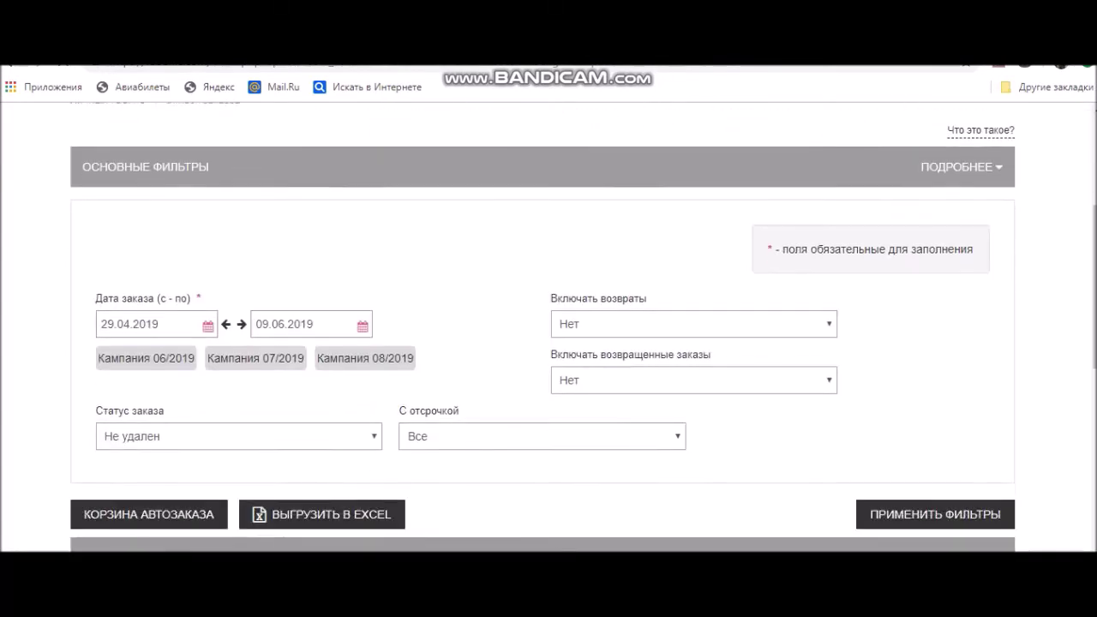
{"action": "scroll", "coordinate": [542, 343], "scroll_direction": "down", "scroll_amount": 3}
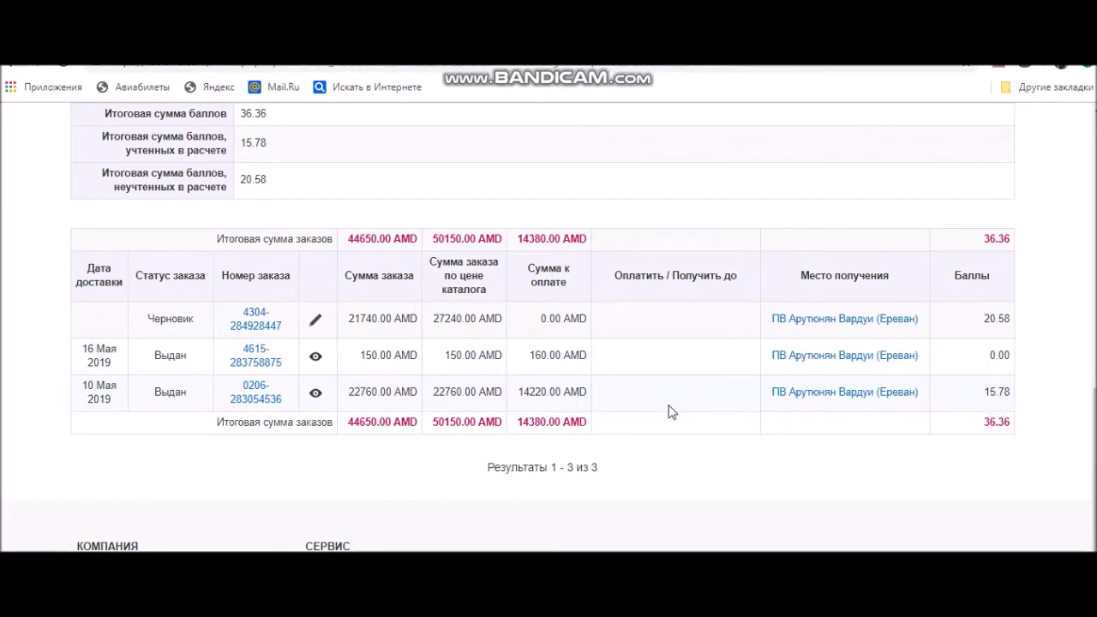
Open the order delivered on 10 May 2019 and review its items, totals and payment records
{"action": "left_click", "coordinate": [254, 391]}
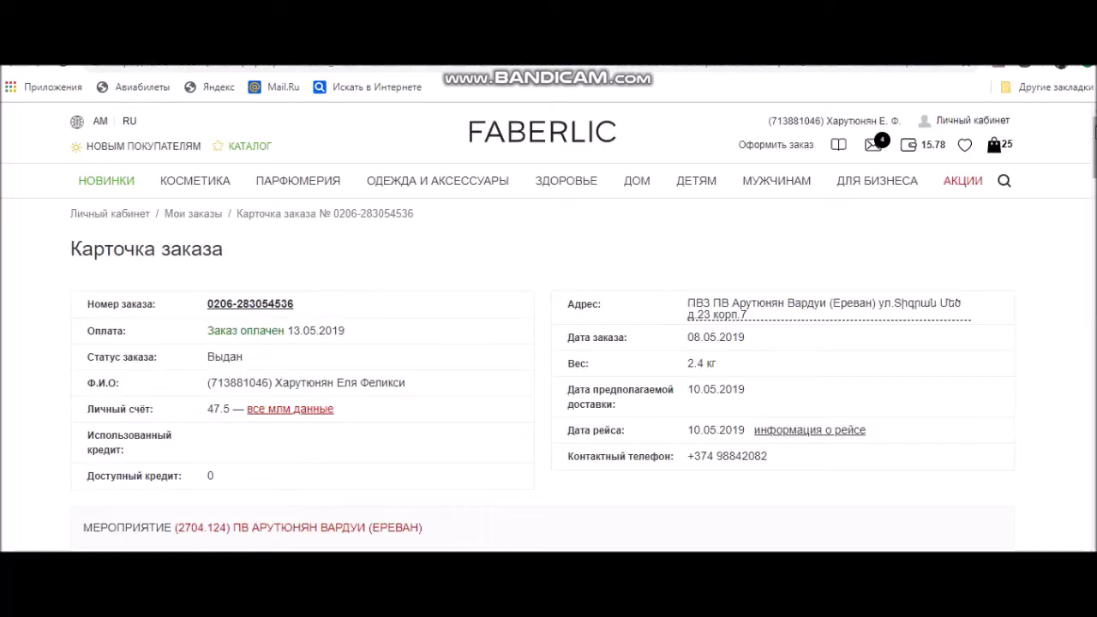
{"action": "scroll", "coordinate": [548, 325], "scroll_direction": "down", "scroll_amount": 5}
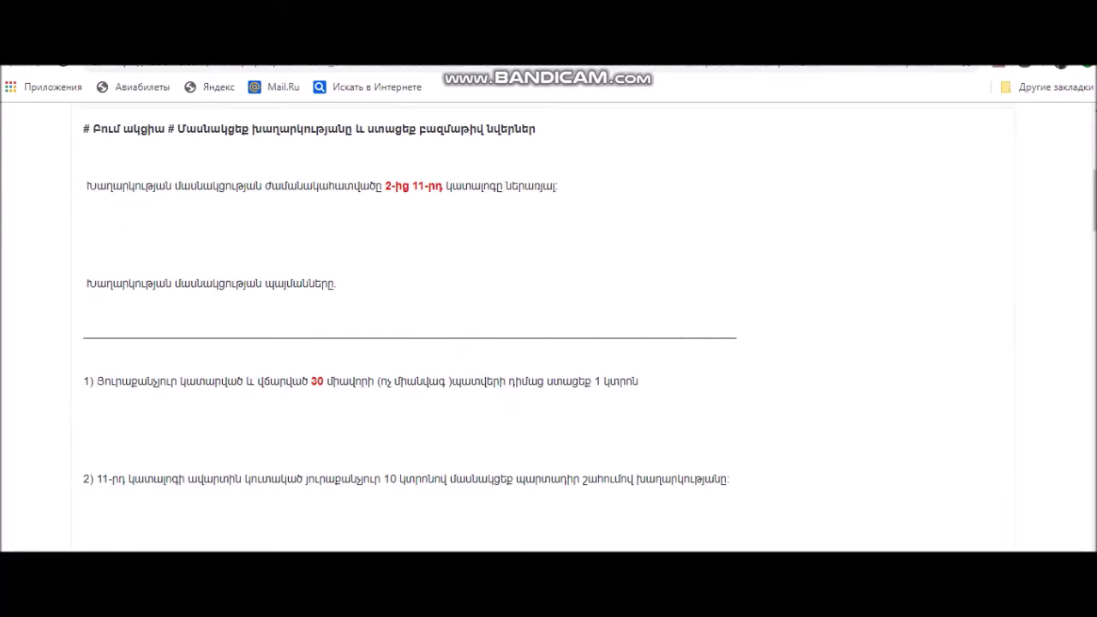
{"action": "scroll", "coordinate": [548, 326], "scroll_direction": "down", "scroll_amount": 10}
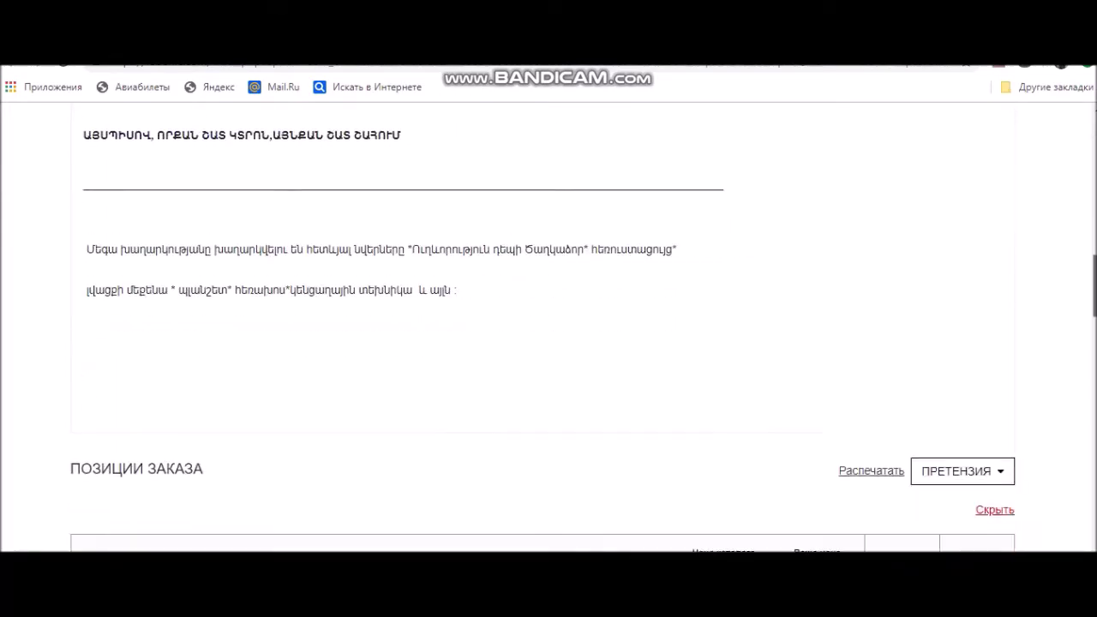
{"action": "scroll", "coordinate": [548, 325], "scroll_direction": "down", "scroll_amount": 8}
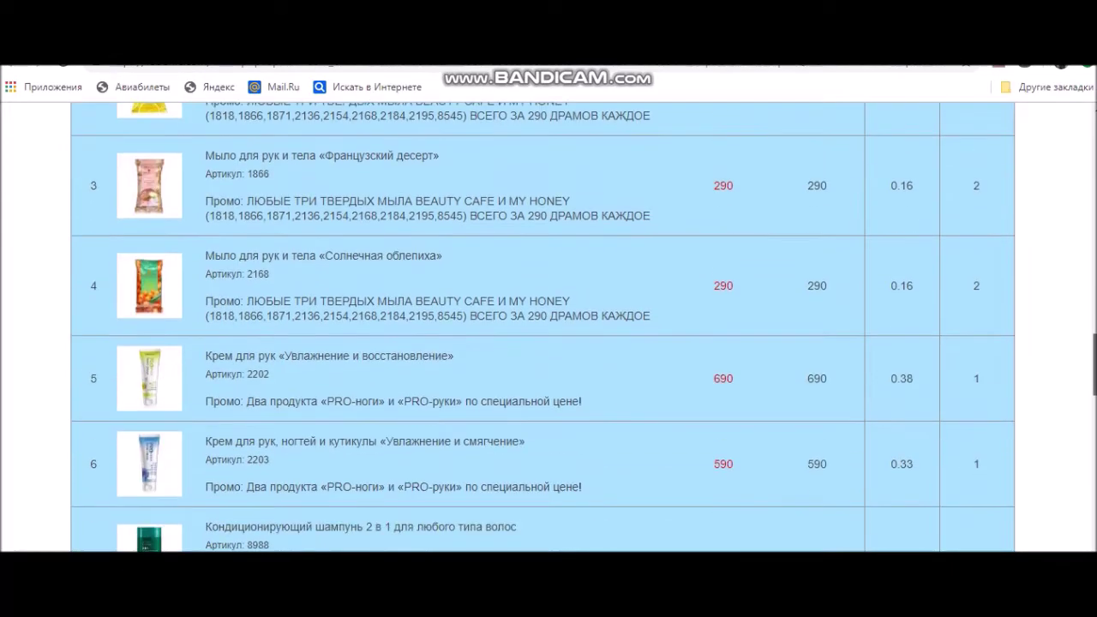
{"action": "scroll", "coordinate": [643, 311], "scroll_direction": "down", "scroll_amount": 3}
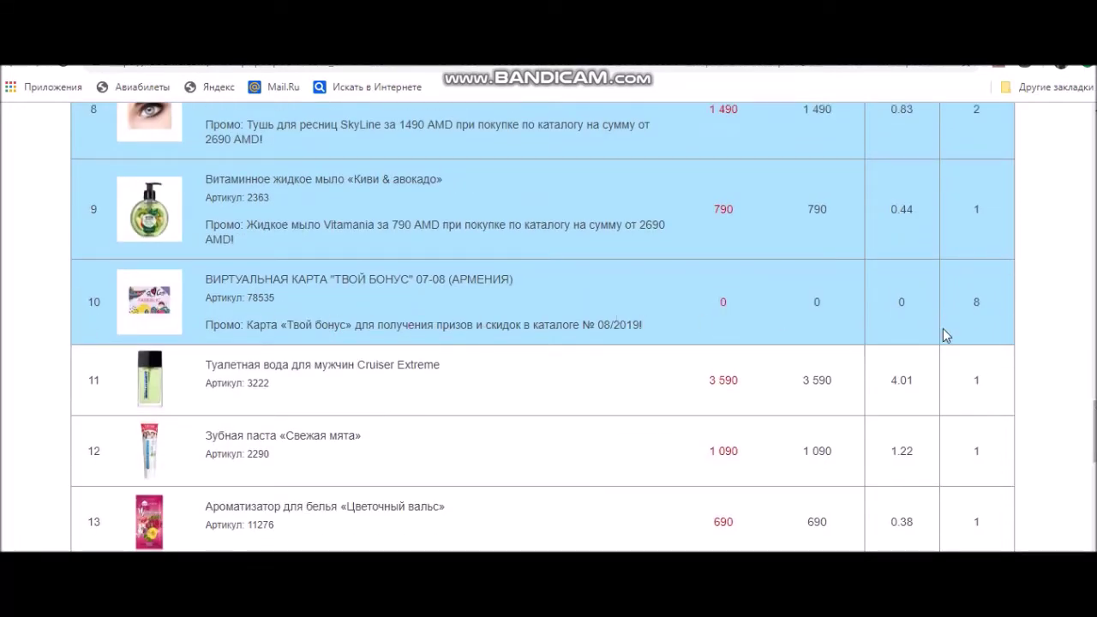
{"action": "left_click_drag", "start_coordinate": [1093, 431], "coordinate": [1093, 520]}
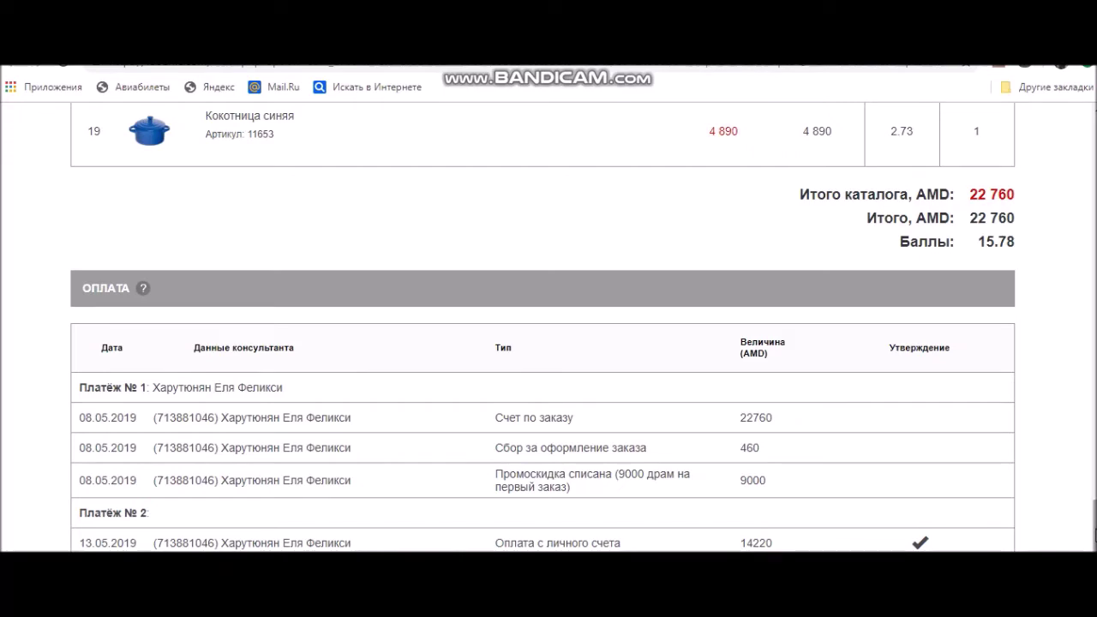
{"action": "left_click_drag", "start_coordinate": [1093, 532], "coordinate": [1093, 155]}
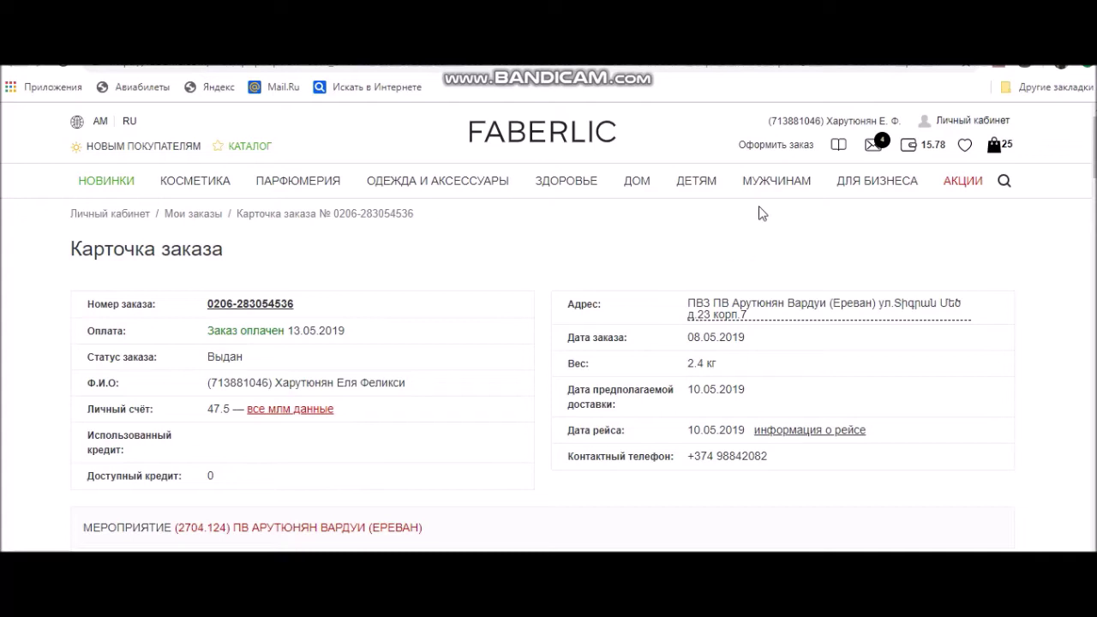
Open ordering by article number and review the draft basket's products, quantities and totals
{"action": "mouse_move", "coordinate": [770, 152]}
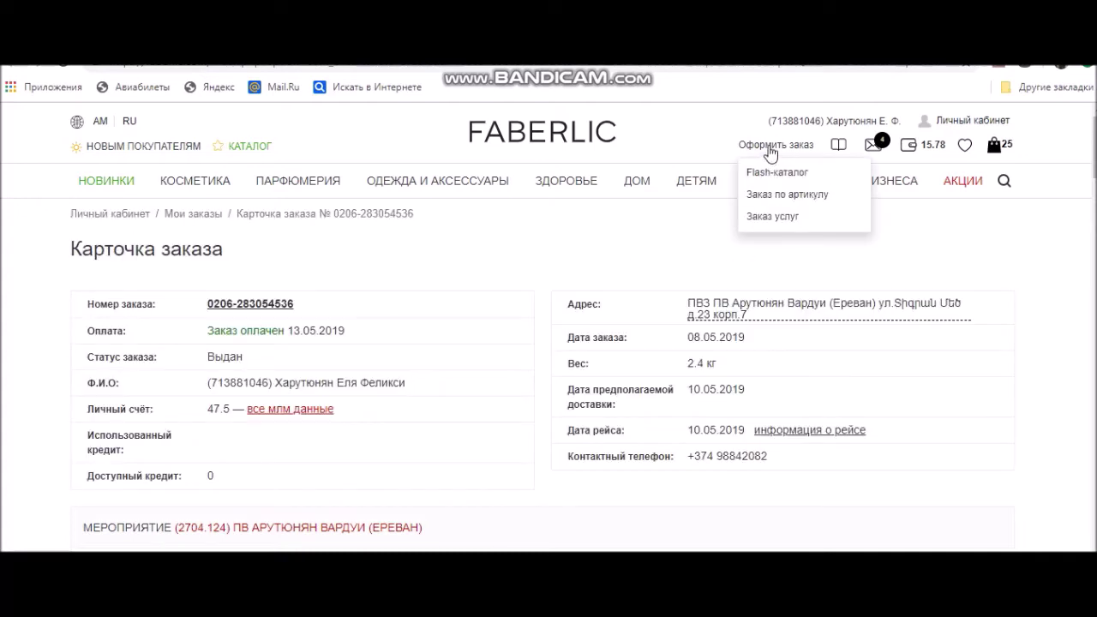
{"action": "left_click", "coordinate": [766, 195]}
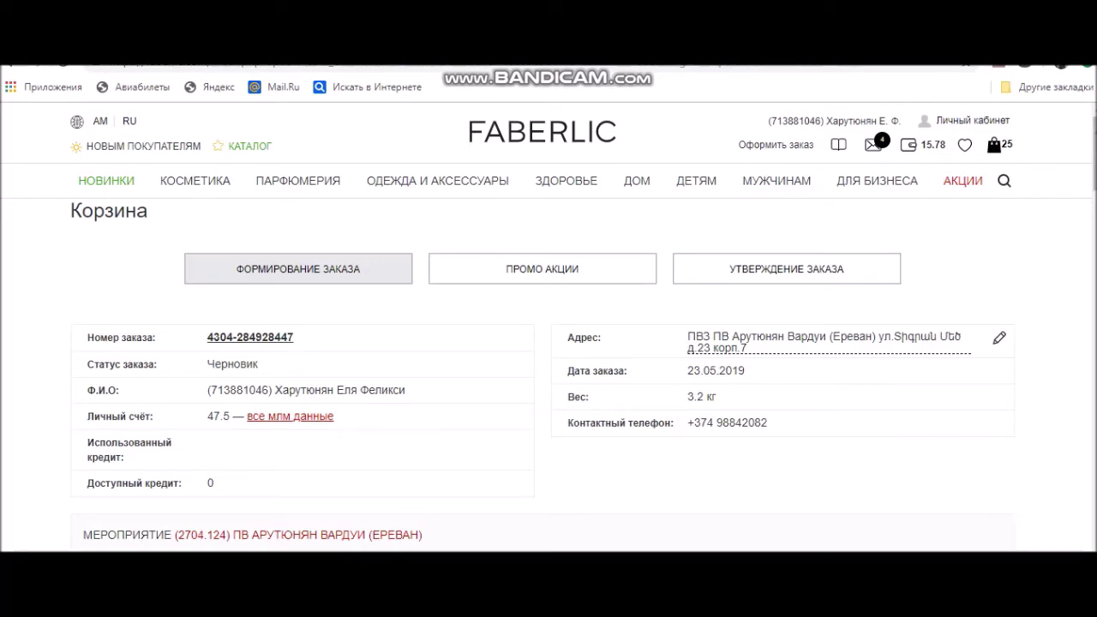
{"action": "scroll", "coordinate": [548, 342], "scroll_direction": "down", "scroll_amount": 15}
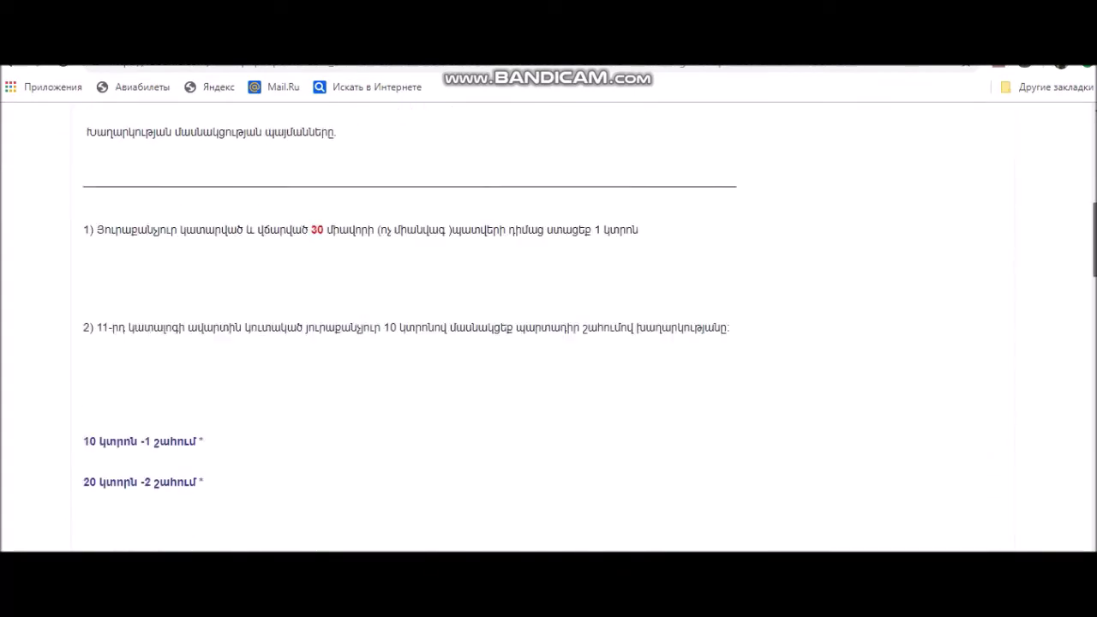
{"action": "scroll", "coordinate": [549, 342], "scroll_direction": "down", "scroll_amount": 6}
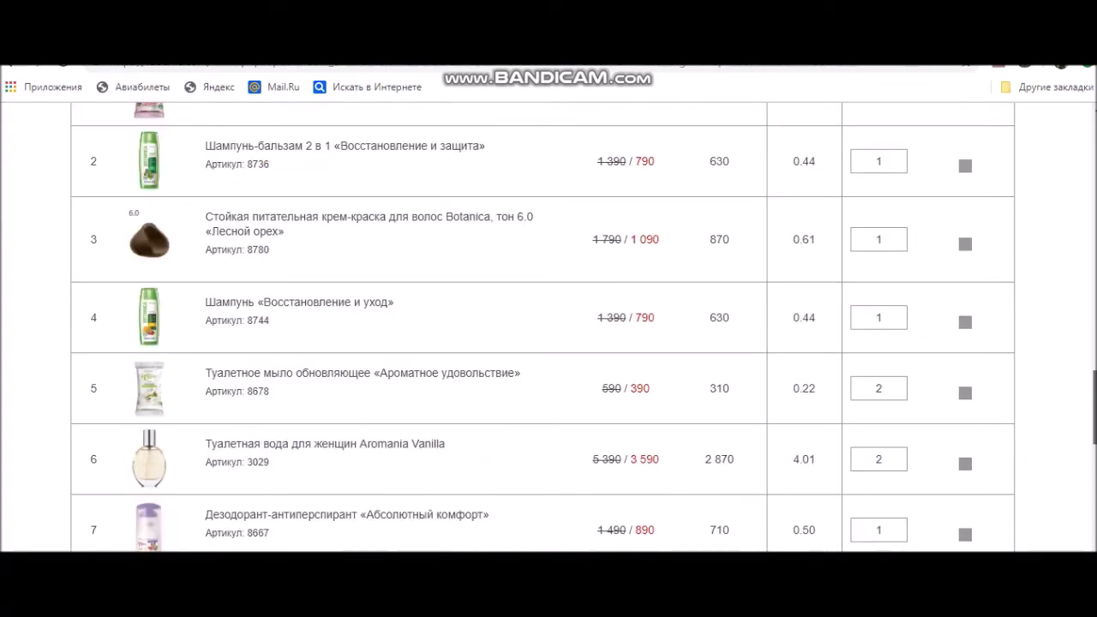
{"action": "scroll", "coordinate": [548, 343], "scroll_direction": "down", "scroll_amount": 10}
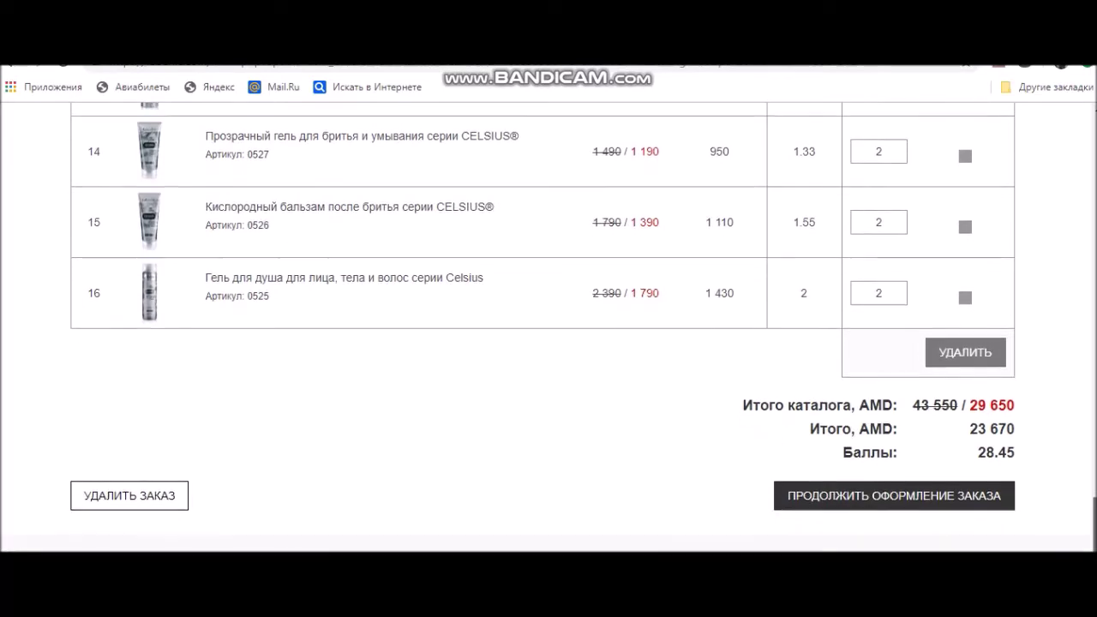
{"action": "scroll", "coordinate": [548, 343], "scroll_direction": "up", "scroll_amount": 6}
{"action": "scroll", "coordinate": [542, 326], "scroll_direction": "up", "scroll_amount": 2}
{"action": "scroll", "coordinate": [542, 326], "scroll_direction": "down", "scroll_amount": 8}
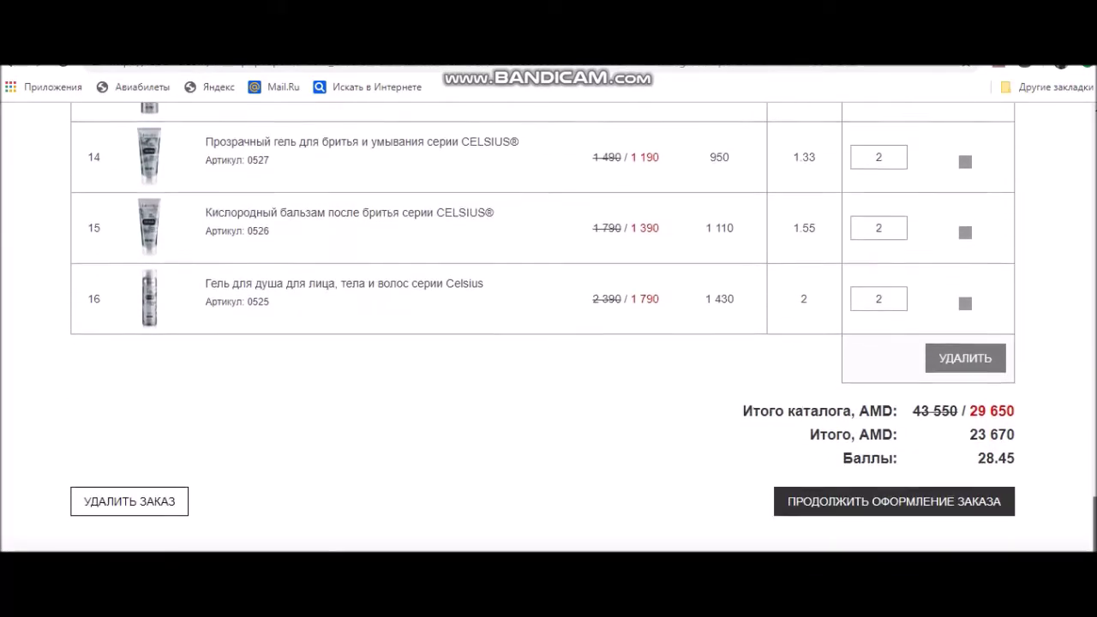
{"action": "scroll", "coordinate": [548, 343], "scroll_direction": "down", "scroll_amount": 1}
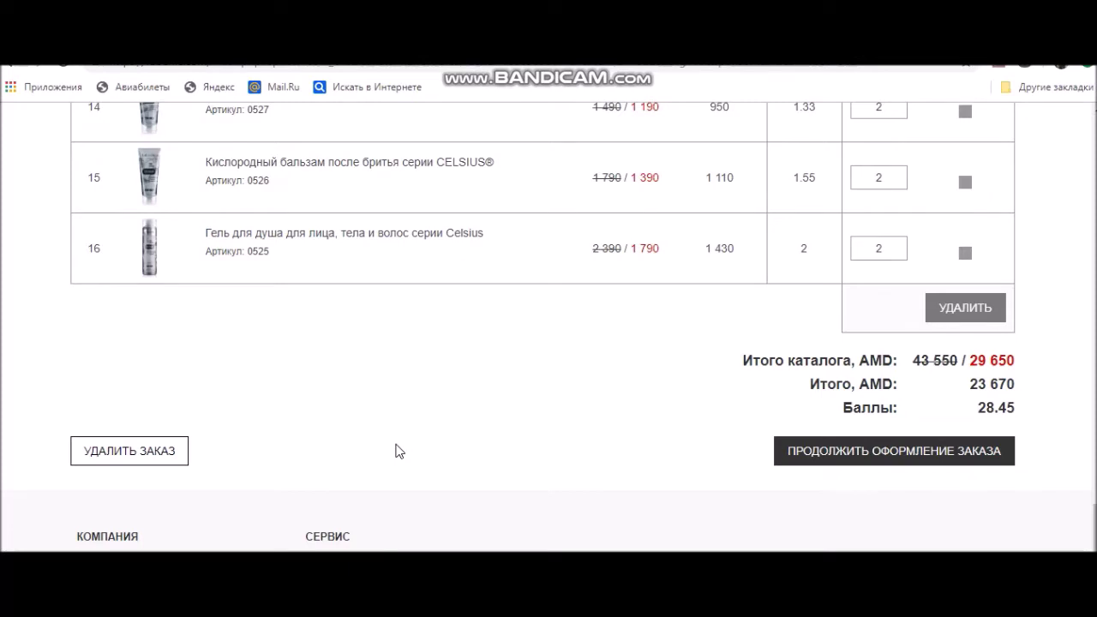
Continue the draft order to the promo offers and open the product selection for the 40% skincare discount
{"action": "left_click", "coordinate": [886, 454]}
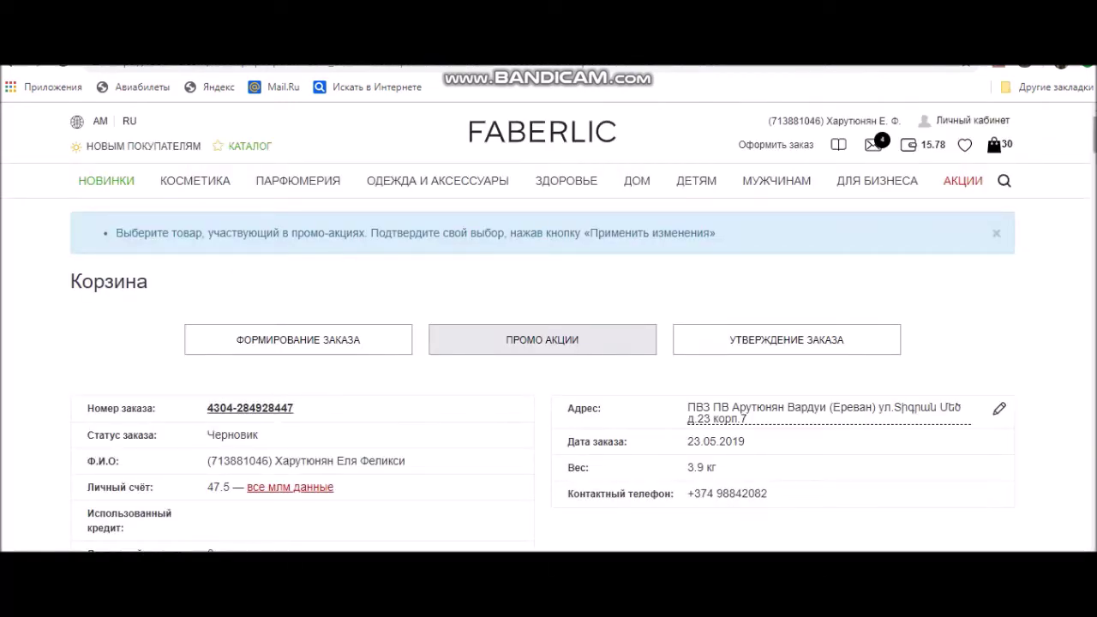
{"action": "scroll", "coordinate": [617, 224], "scroll_direction": "down", "scroll_amount": 5}
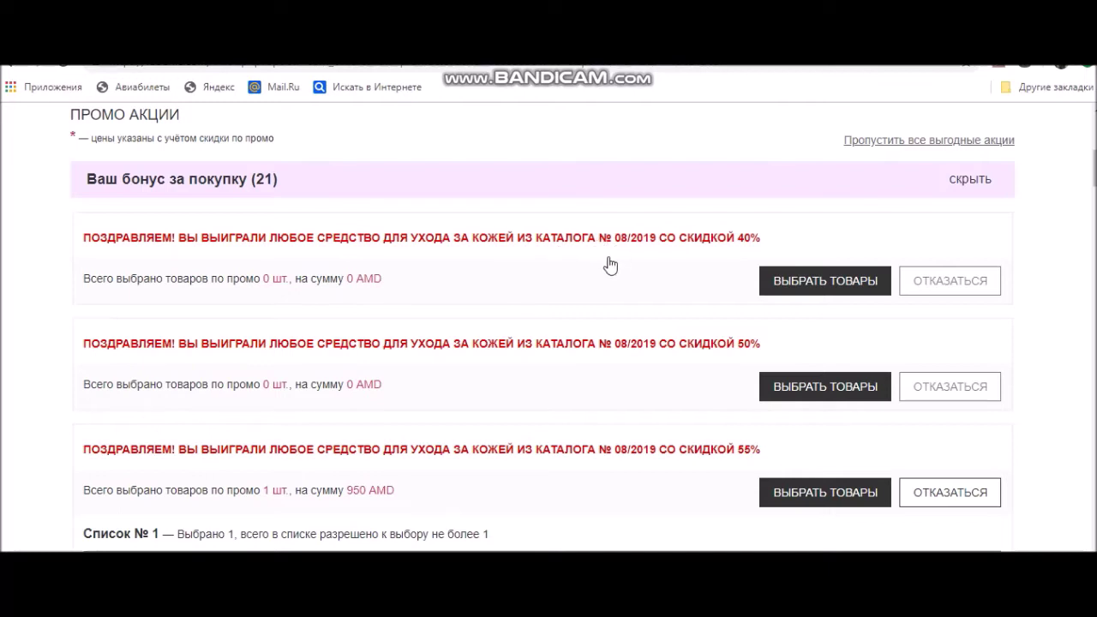
{"action": "left_click", "coordinate": [833, 285]}
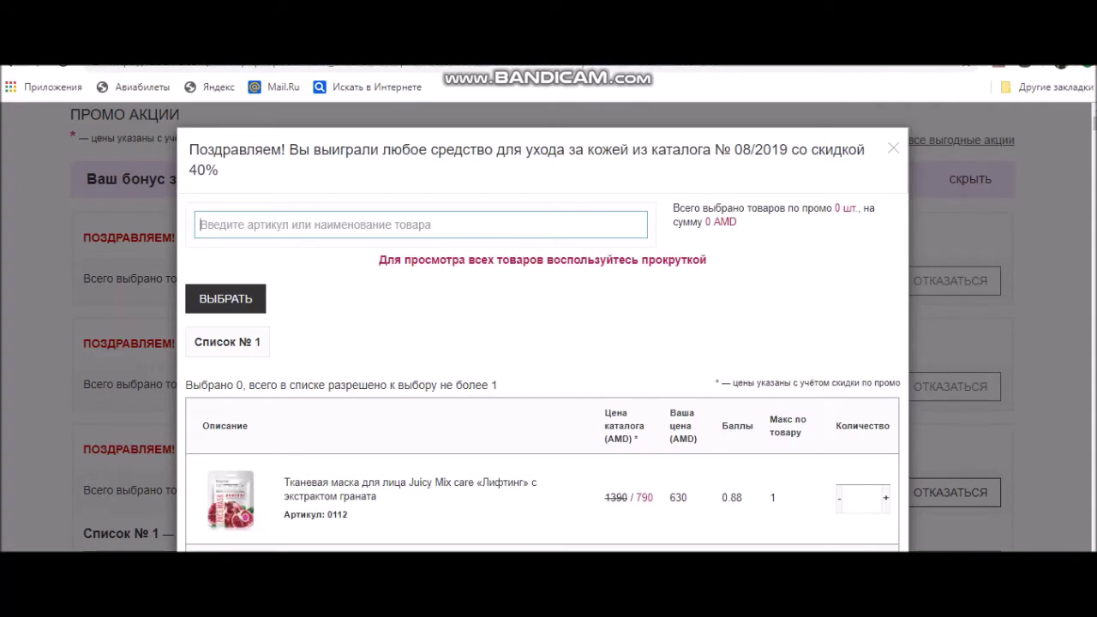
Examine the skincare products offered at 40% off with their prices and points, and close the selection without choosing any
{"action": "scroll", "coordinate": [543, 342], "scroll_direction": "down", "scroll_amount": 5}
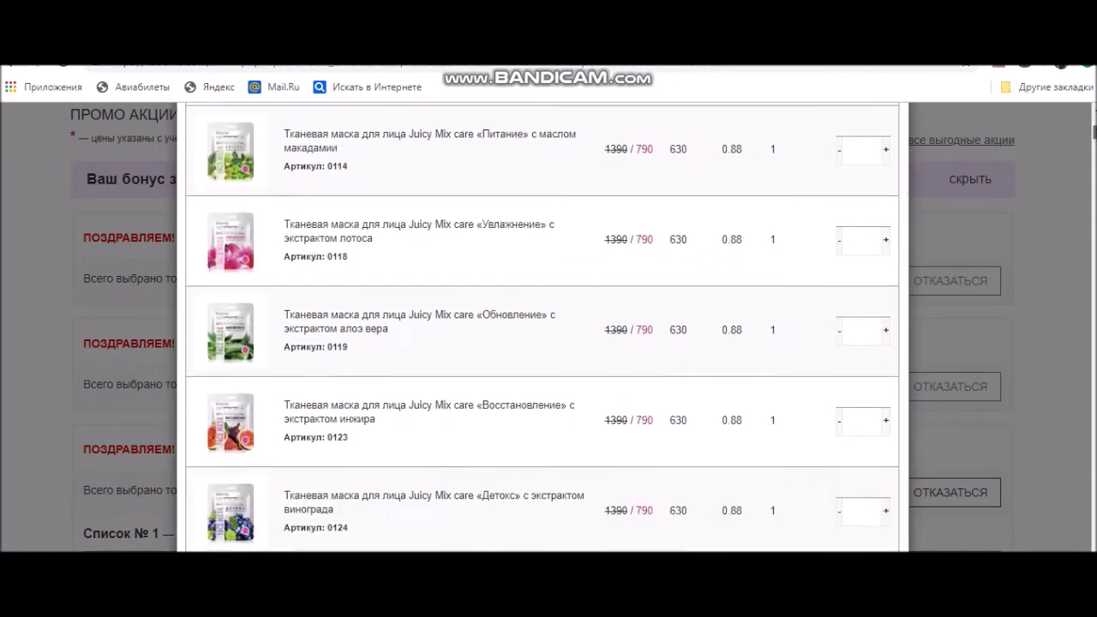
{"action": "scroll", "coordinate": [542, 326], "scroll_direction": "up", "scroll_amount": 5}
{"action": "scroll", "coordinate": [543, 325], "scroll_direction": "down", "scroll_amount": 20}
{"action": "scroll", "coordinate": [543, 326], "scroll_direction": "down", "scroll_amount": 15}
{"action": "scroll", "coordinate": [542, 326], "scroll_direction": "up", "scroll_amount": 15}
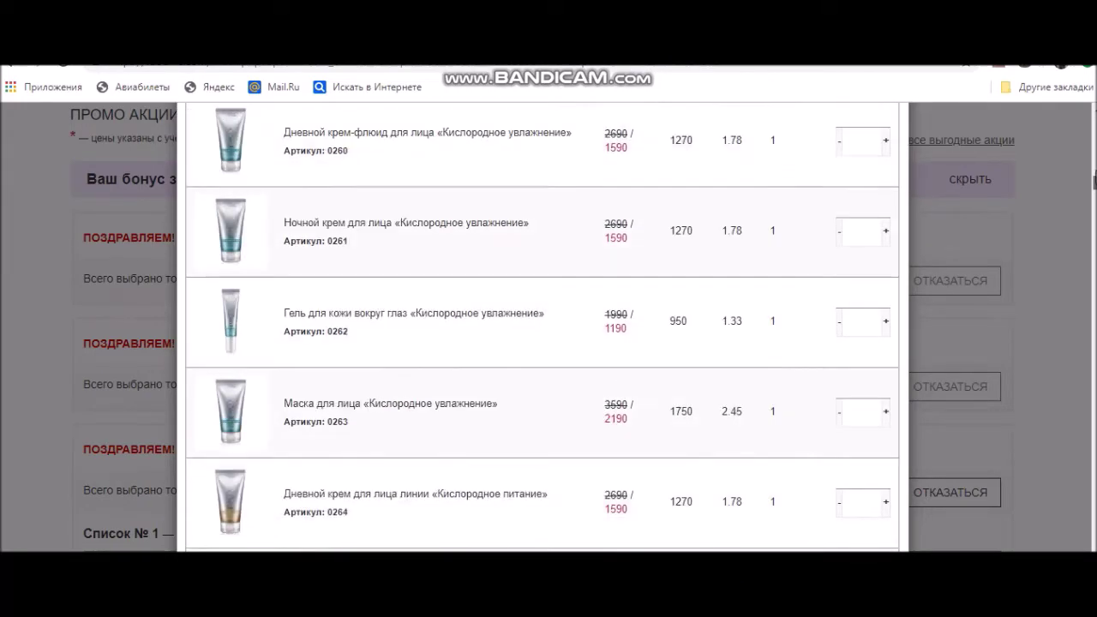
{"action": "scroll", "coordinate": [1093, 178], "scroll_direction": "up", "scroll_amount": 10}
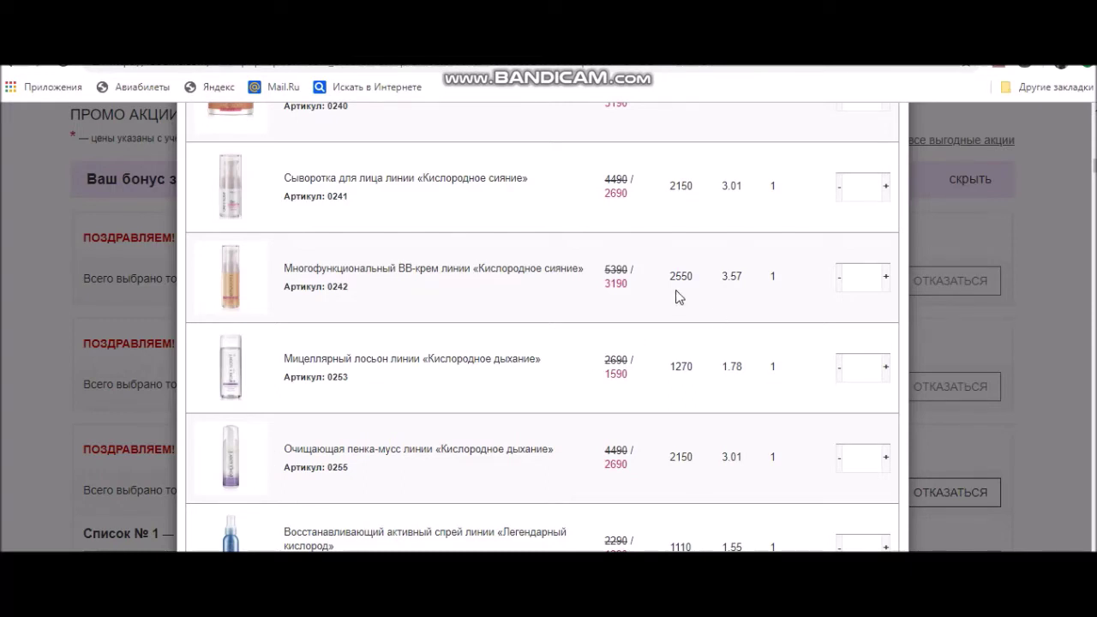
{"action": "left_click_drag", "start_coordinate": [676, 276], "coordinate": [666, 312]}
{"action": "left_click_drag", "start_coordinate": [284, 377], "coordinate": [636, 392]}
{"action": "scroll", "coordinate": [542, 325], "scroll_direction": "up", "scroll_amount": 15}
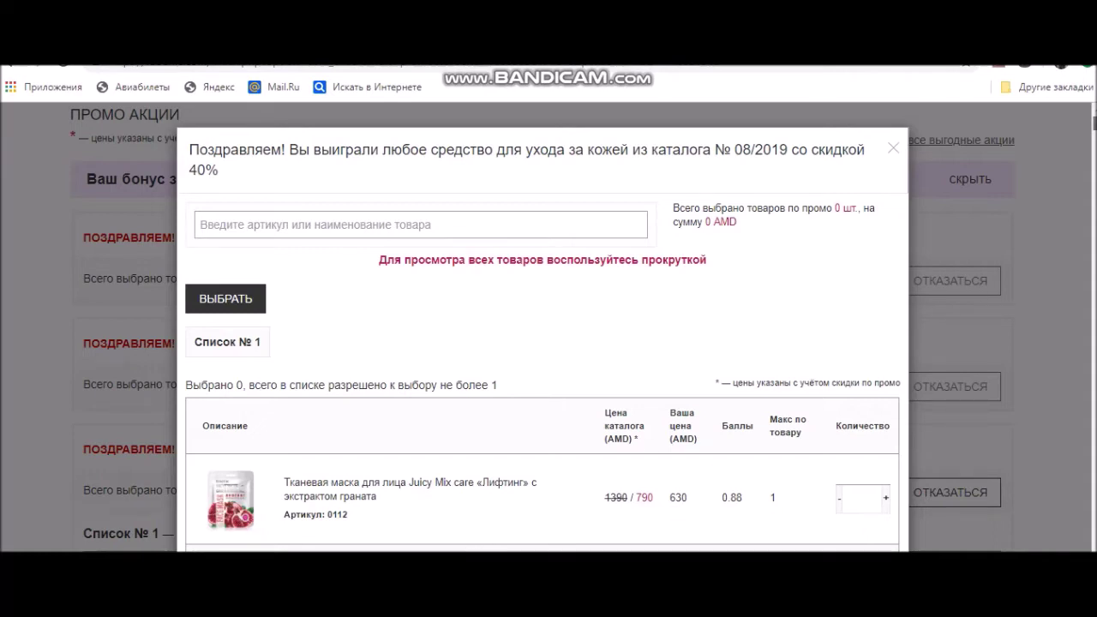
{"action": "scroll", "coordinate": [542, 343], "scroll_direction": "down", "scroll_amount": 3}
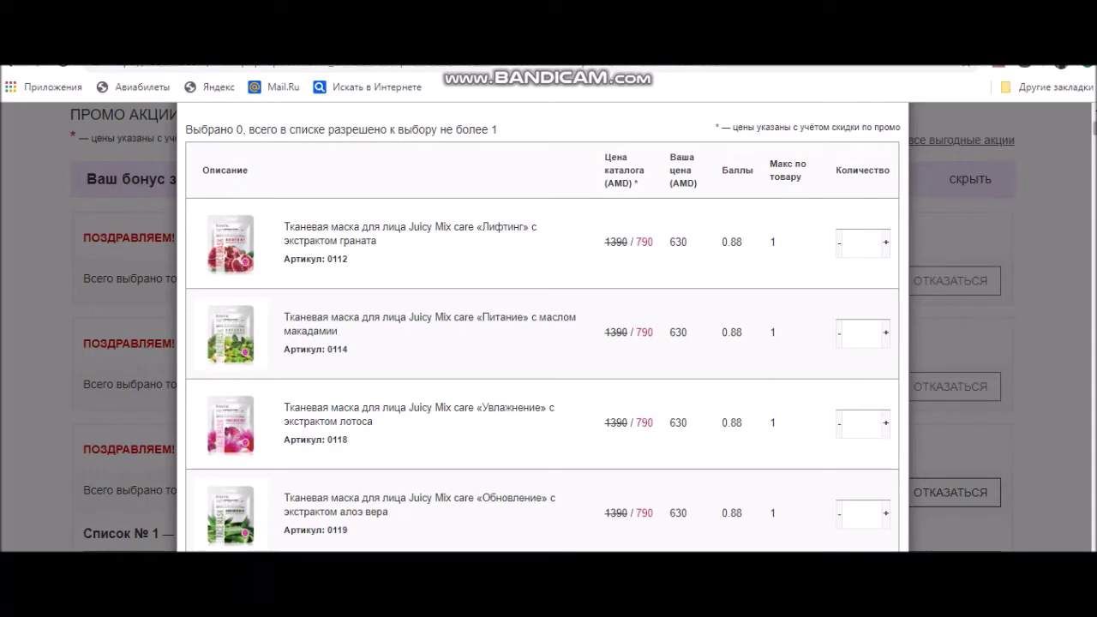
{"action": "scroll", "coordinate": [1093, 127], "scroll_direction": "up", "scroll_amount": 3}
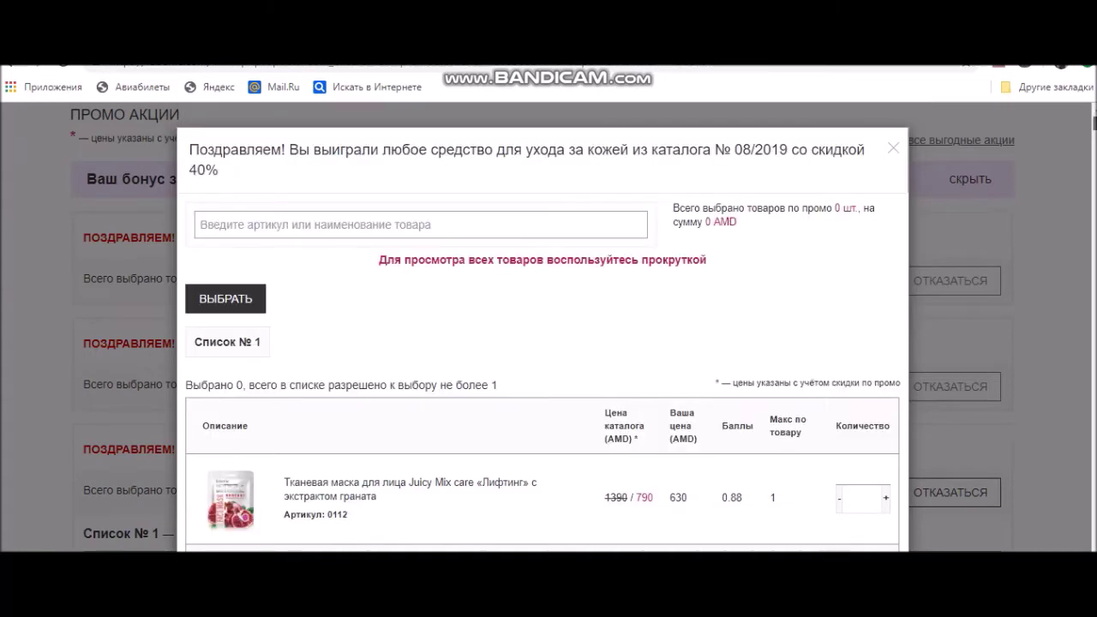
{"action": "left_click", "coordinate": [893, 151]}
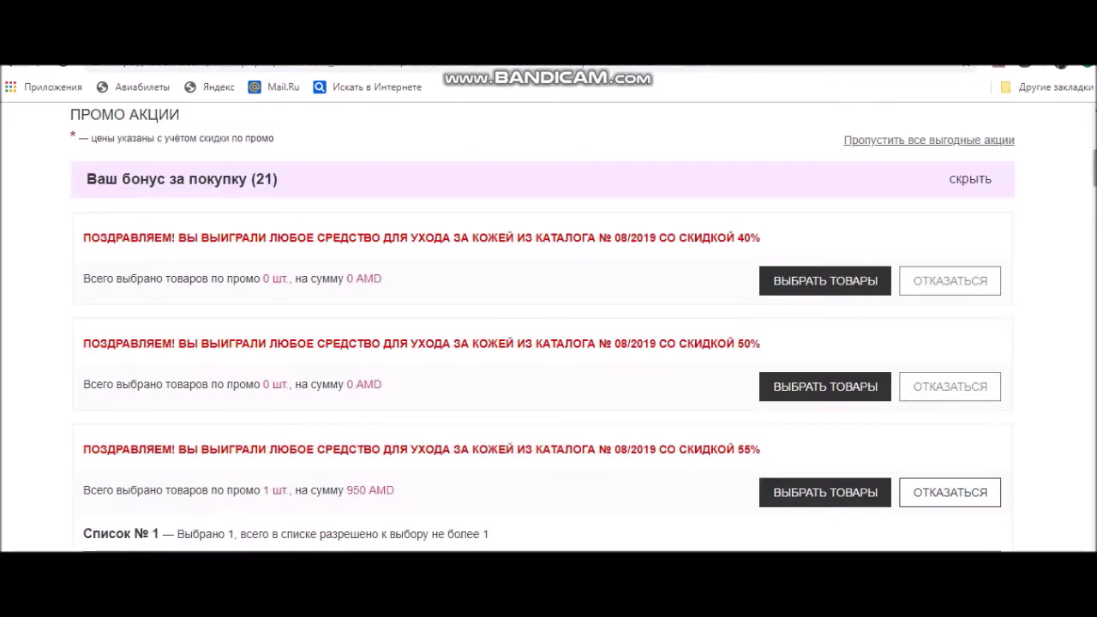
Look through the products already selected under the promo offers and return to the product search in the order formation stage
{"action": "scroll", "coordinate": [548, 343], "scroll_direction": "down", "scroll_amount": 5}
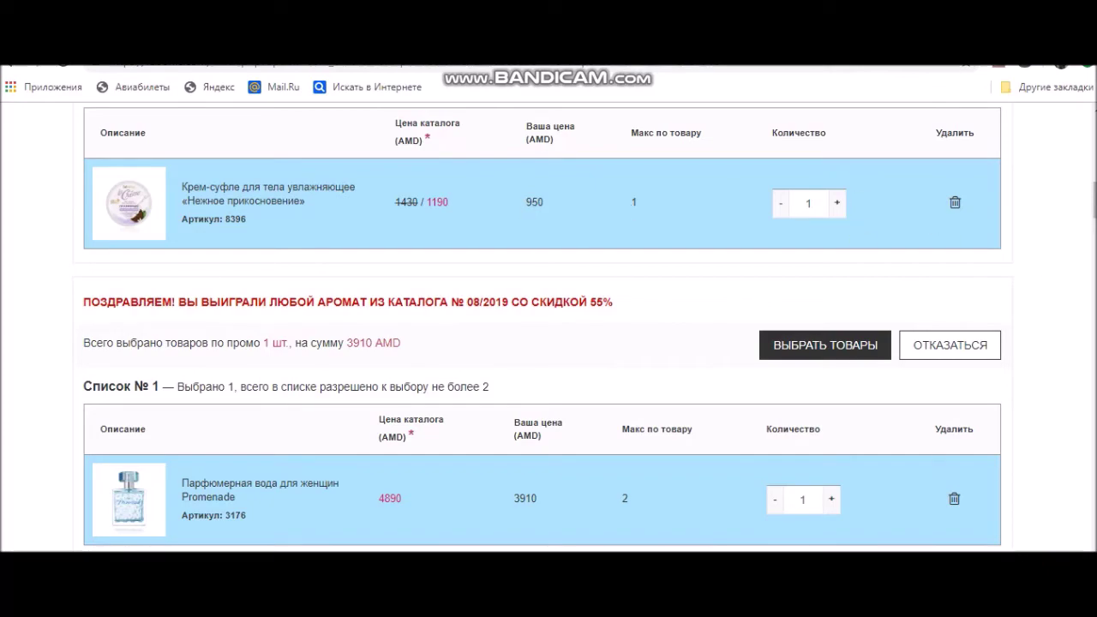
{"action": "left_click_drag", "start_coordinate": [1095, 200], "coordinate": [1094, 538]}
{"action": "left_click", "coordinate": [651, 344]}
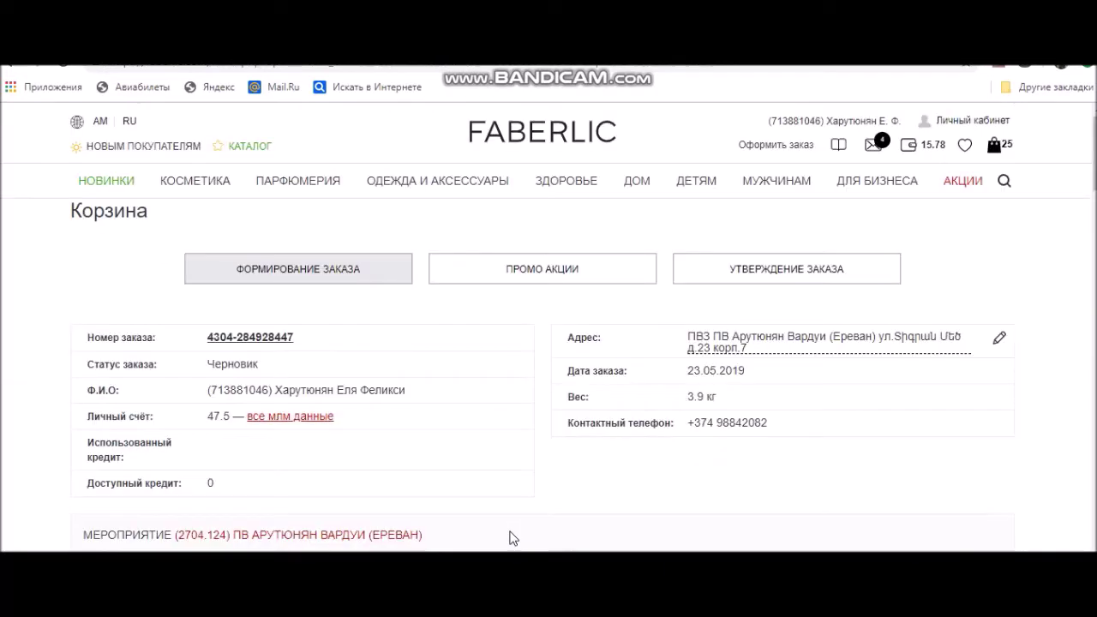
{"action": "left_click_drag", "start_coordinate": [1094, 154], "coordinate": [1093, 250]}
{"action": "scroll", "coordinate": [754, 257], "scroll_direction": "down", "scroll_amount": 7}
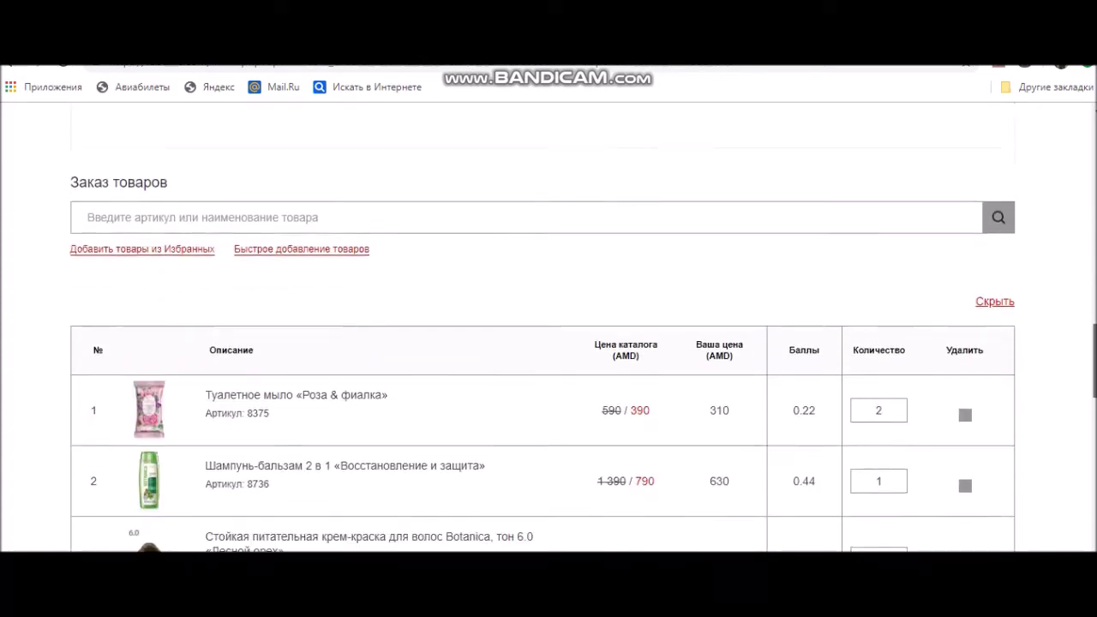
Look up article 8396 in the product order search, check its price and points, and close its card without adding it
{"action": "left_click", "coordinate": [754, 197]}
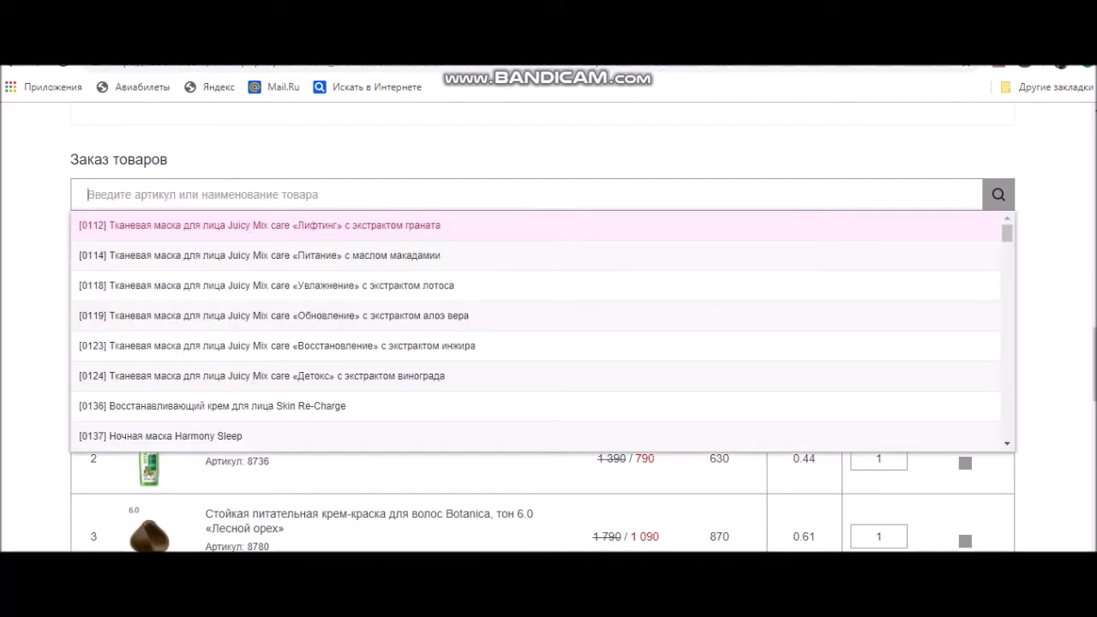
{"action": "left_click", "coordinate": [184, 516]}
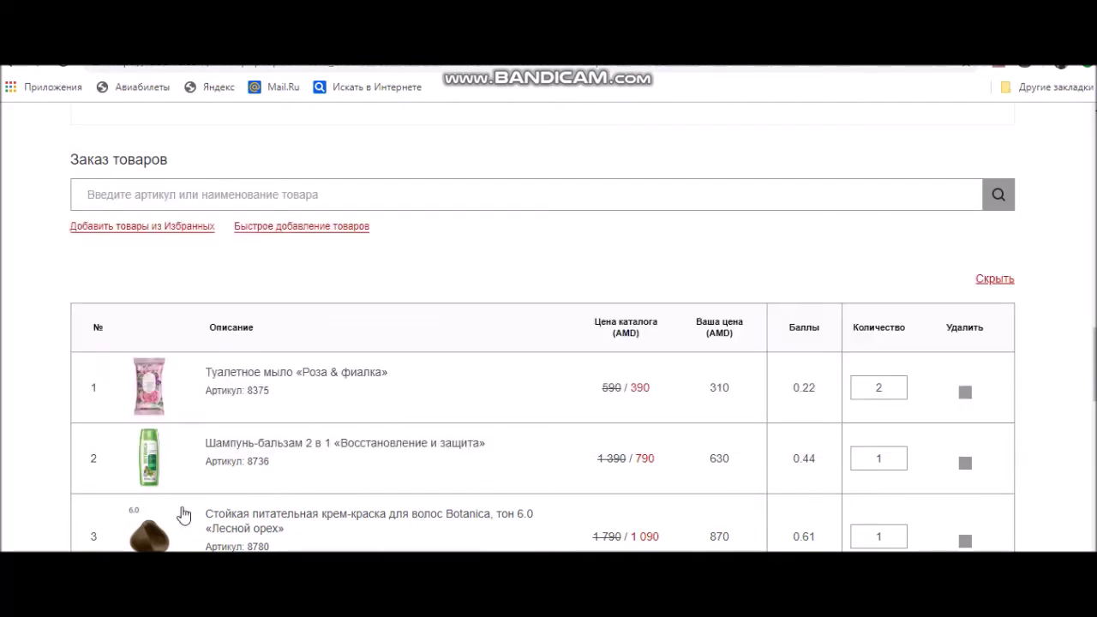
{"action": "left_click", "coordinate": [407, 188]}
{"action": "type", "text": "8396"}
{"action": "key", "text": "Return"}
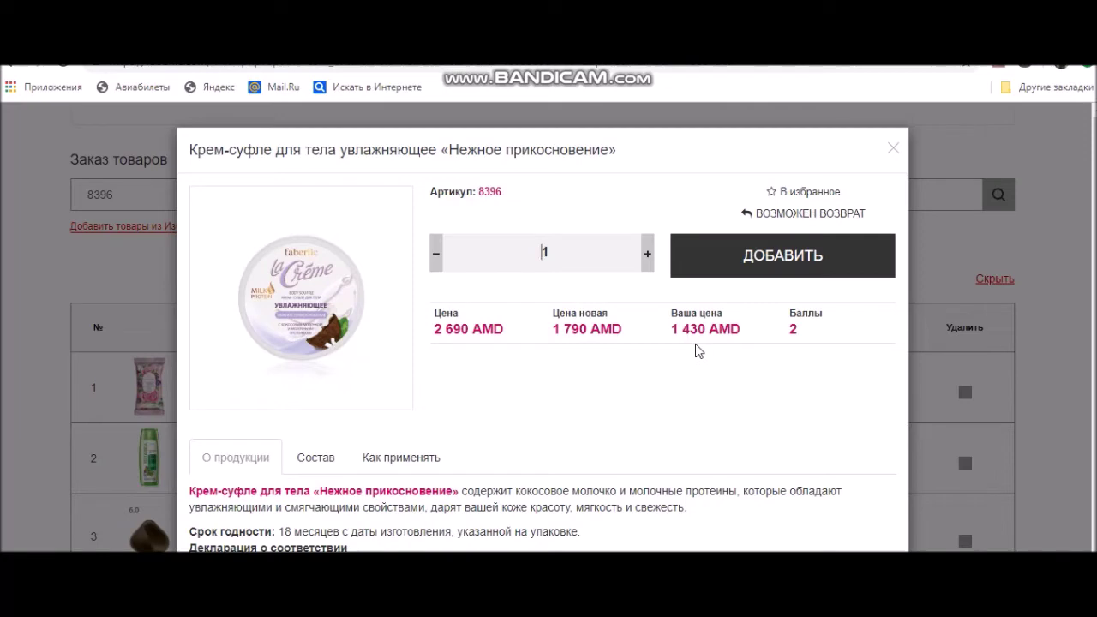
{"action": "left_click", "coordinate": [892, 149]}
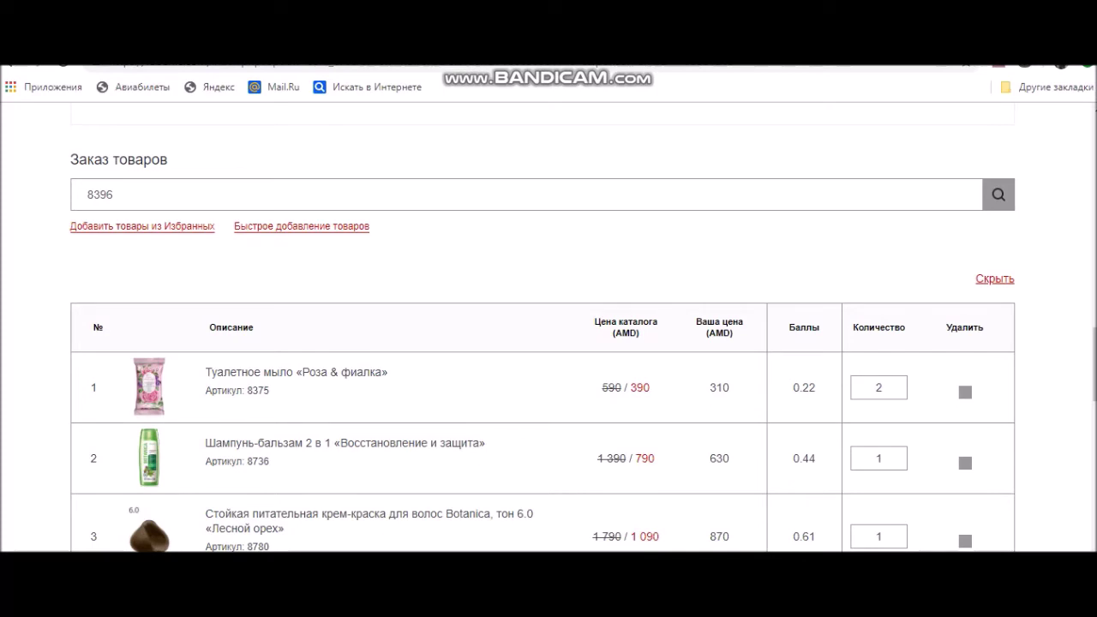
Look up article 3175 in the product order search, check its price and points, and add one unit to the order
{"action": "double_click", "coordinate": [249, 191]}
{"action": "type", "text": "3175"}
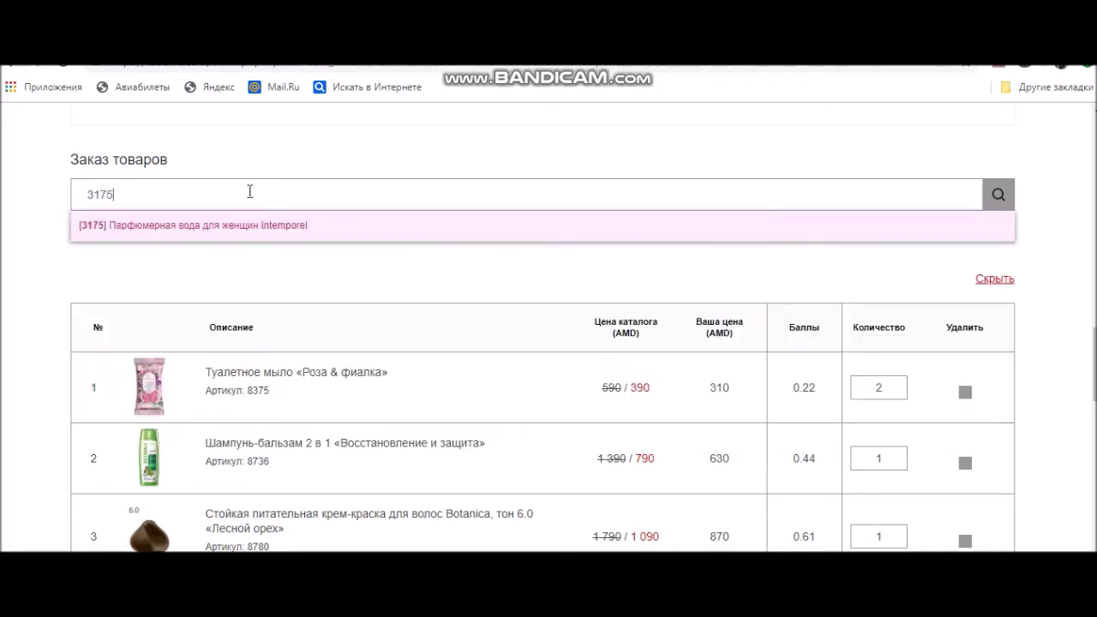
{"action": "key", "text": "Return"}
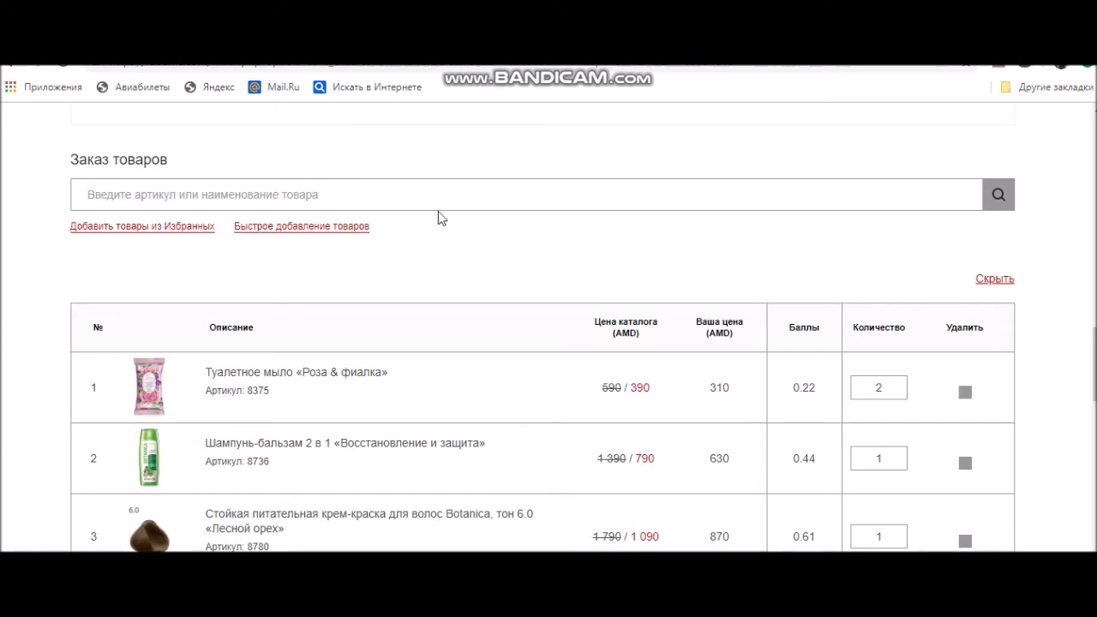
{"action": "left_click", "coordinate": [435, 189]}
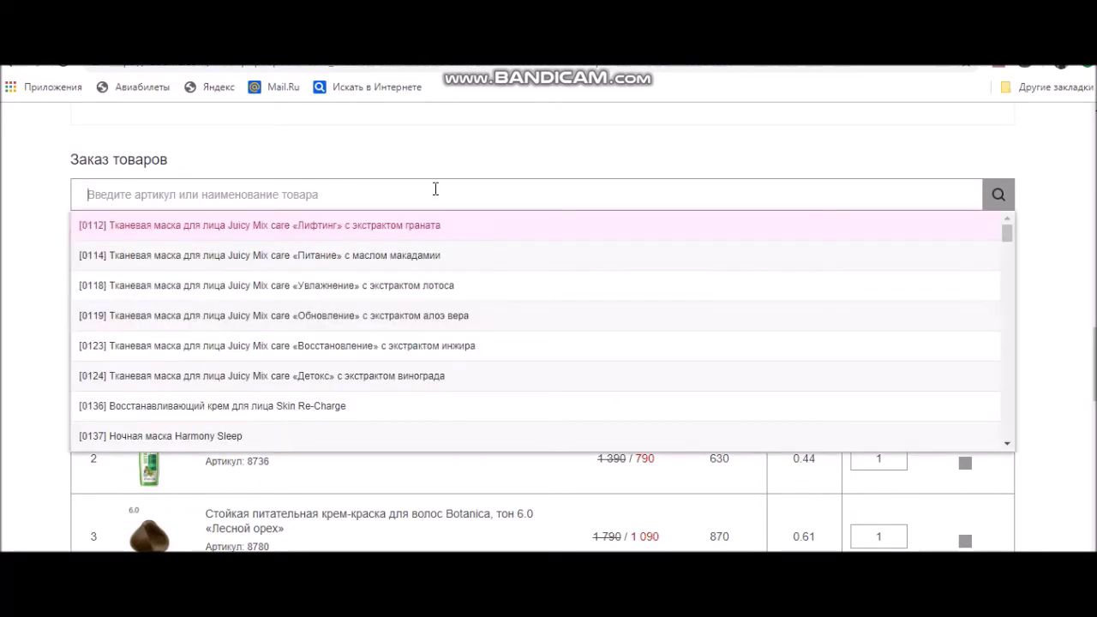
{"action": "type", "text": "3175"}
{"action": "key", "text": "Return"}
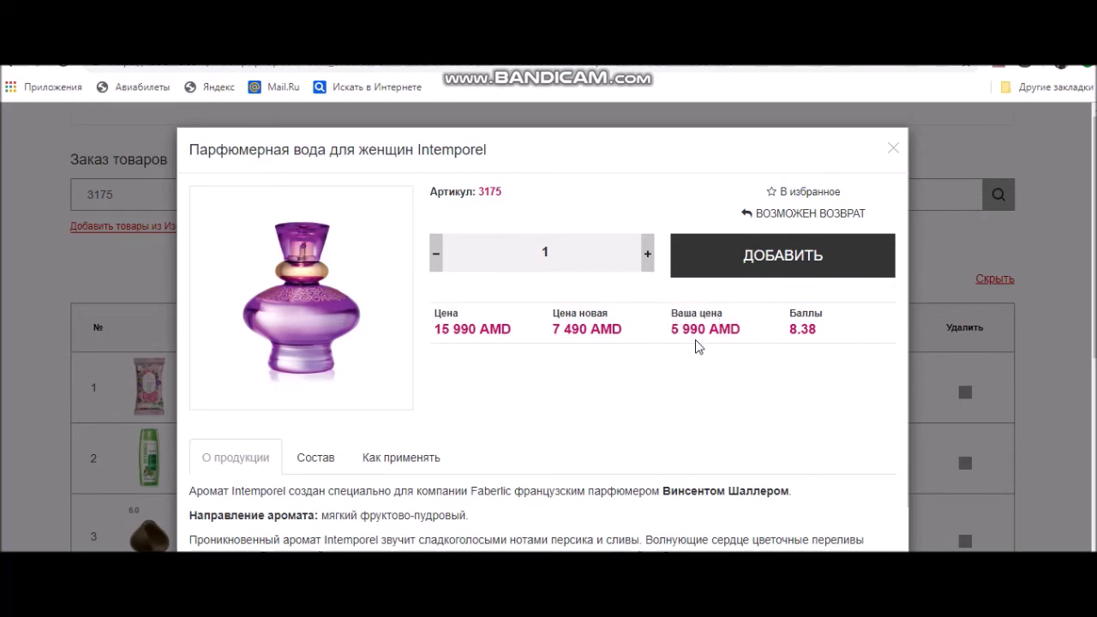
{"action": "left_click", "coordinate": [792, 262]}
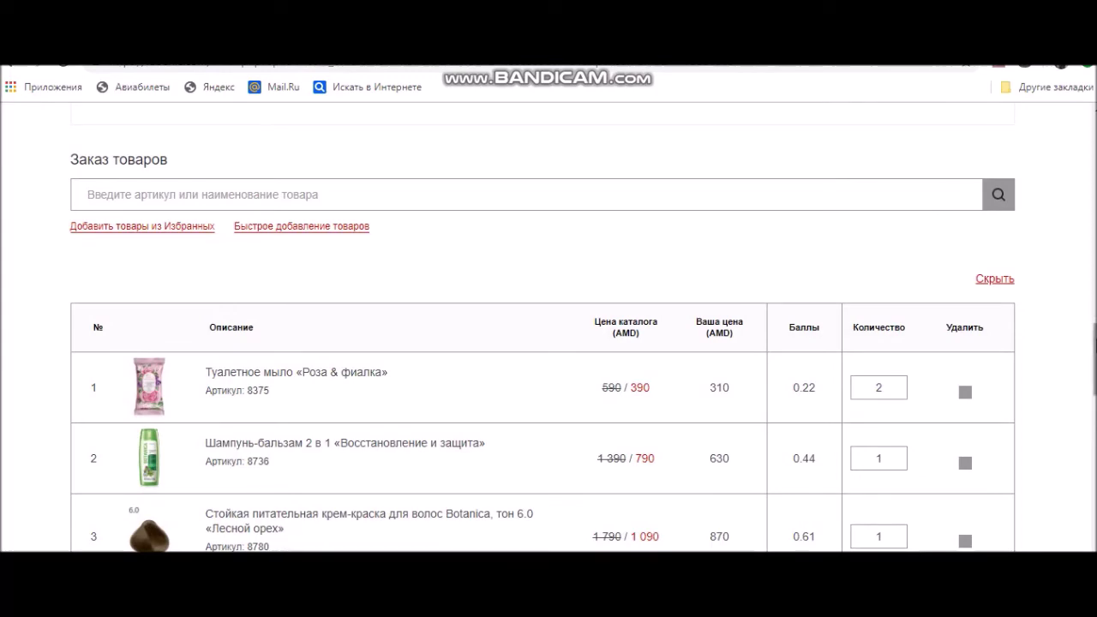
Continue the order to the promo offers and open the product selection for the 55% fragrance discount
{"action": "left_click_drag", "start_coordinate": [1094, 360], "coordinate": [1094, 517]}
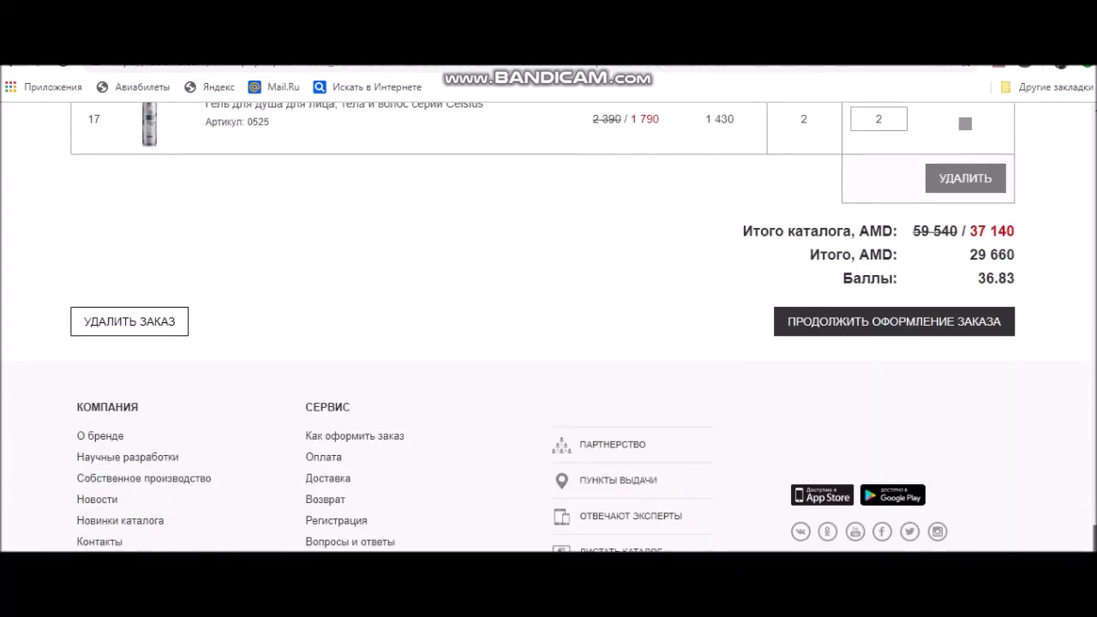
{"action": "left_click", "coordinate": [877, 327]}
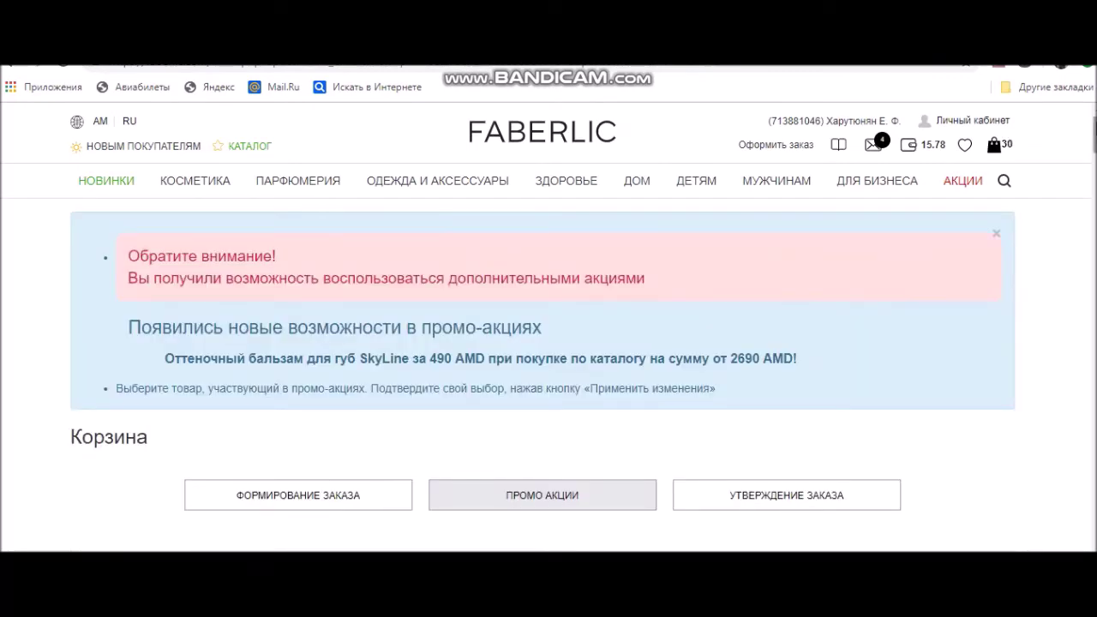
{"action": "scroll", "coordinate": [548, 342], "scroll_direction": "down", "scroll_amount": 12}
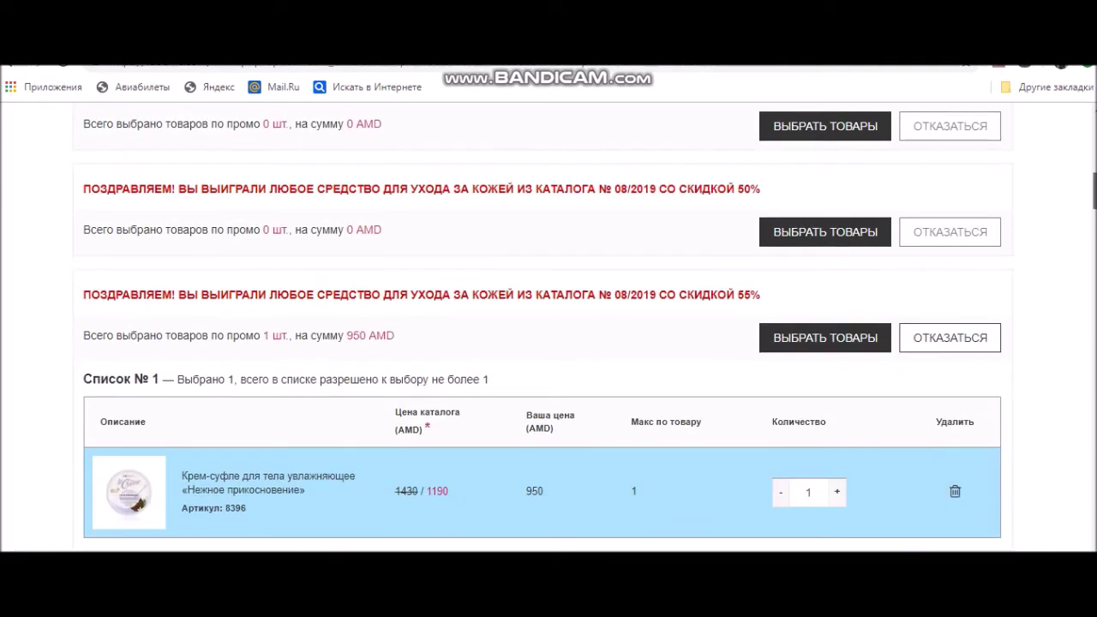
{"action": "scroll", "coordinate": [684, 250], "scroll_direction": "up", "scroll_amount": 2}
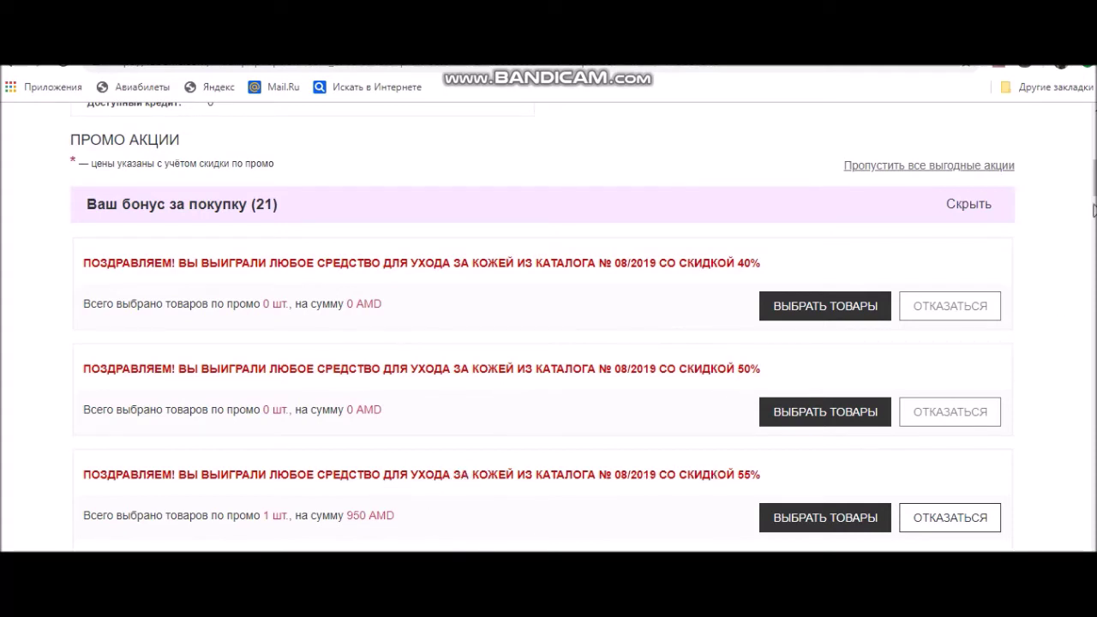
{"action": "left_click_drag", "start_coordinate": [1094, 180], "coordinate": [1094, 198]}
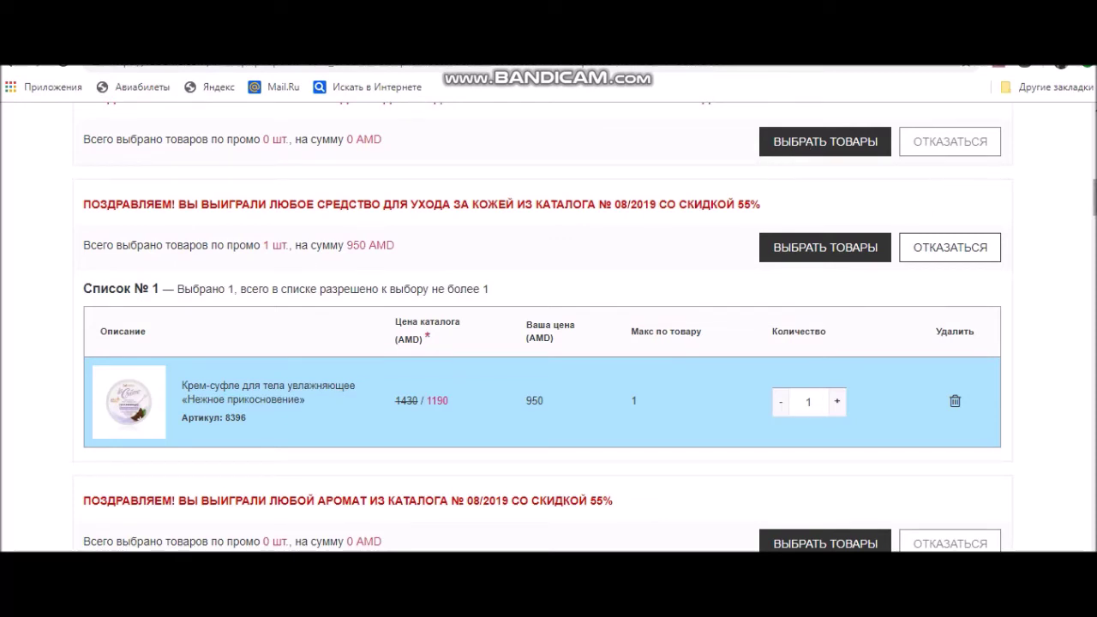
{"action": "scroll", "coordinate": [548, 326], "scroll_direction": "down", "scroll_amount": 4}
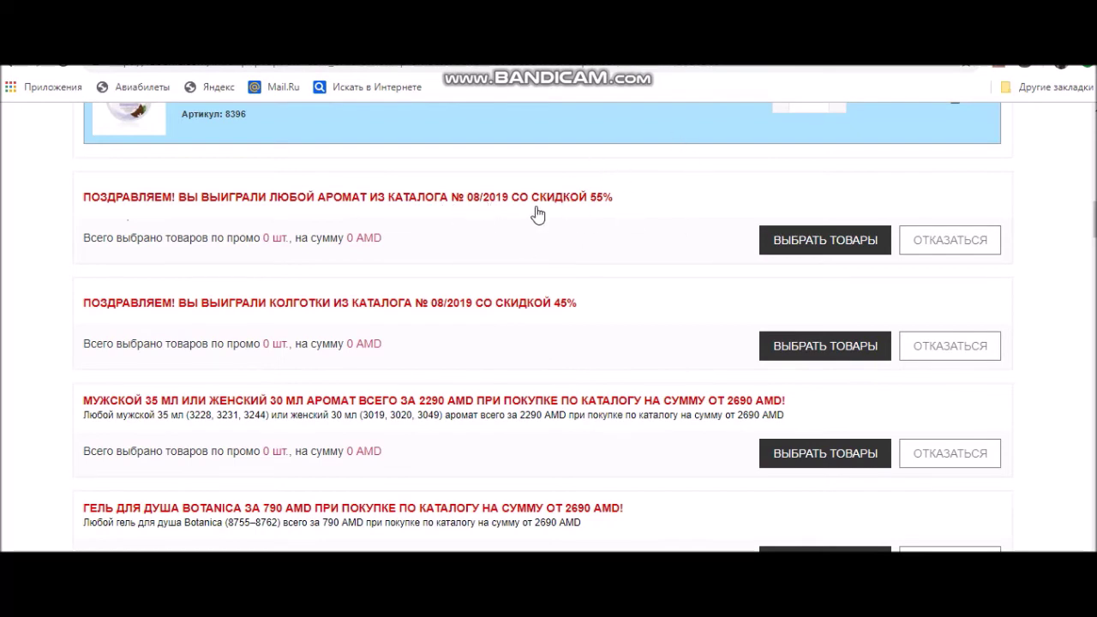
{"action": "left_click", "coordinate": [822, 244]}
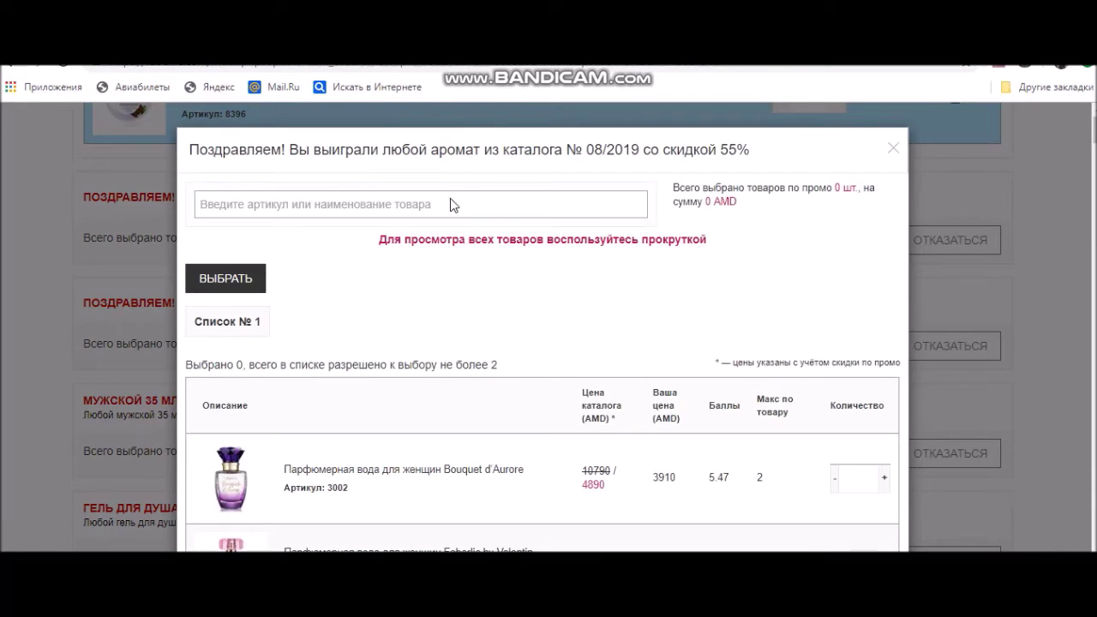
Find article 3175 in the discounted fragrance selection and check its promo price and points
{"action": "left_click", "coordinate": [452, 199]}
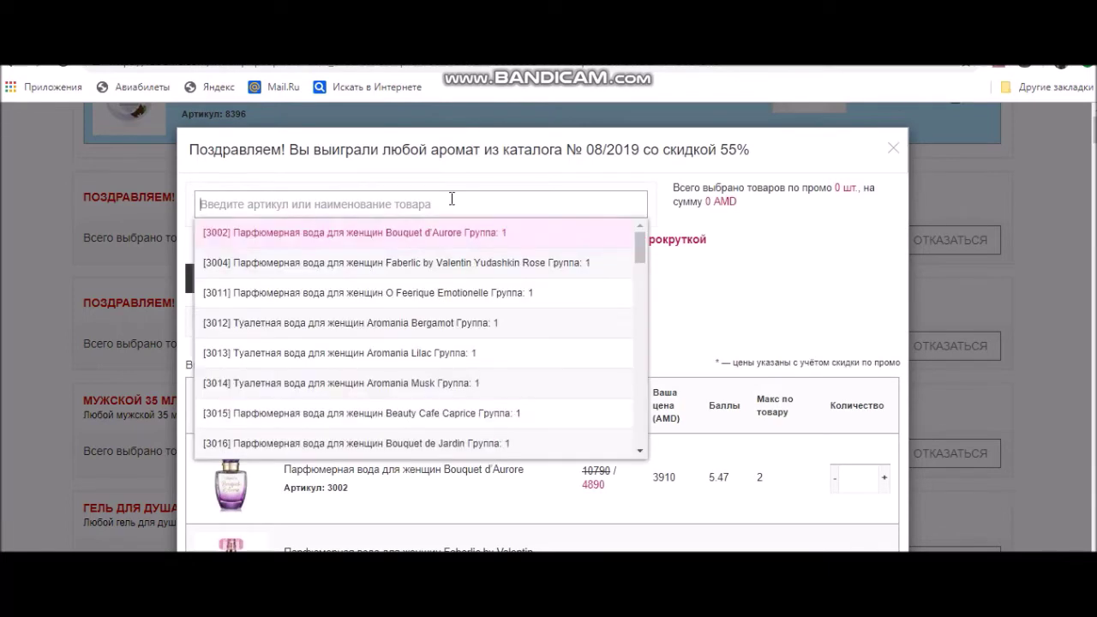
{"action": "type", "text": "3175"}
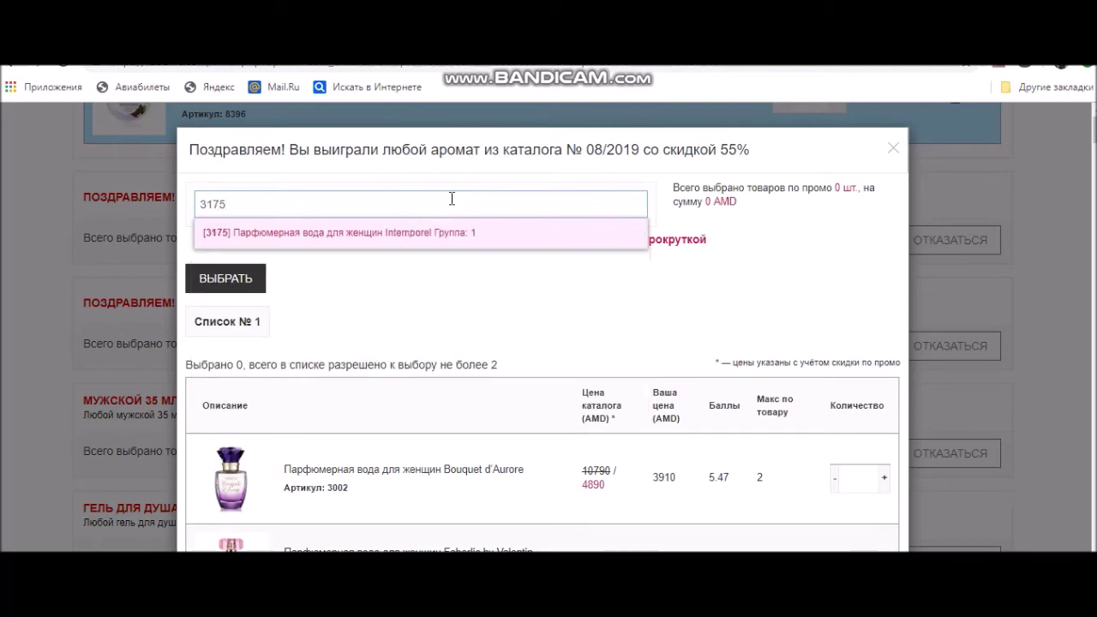
{"action": "left_click", "coordinate": [377, 232]}
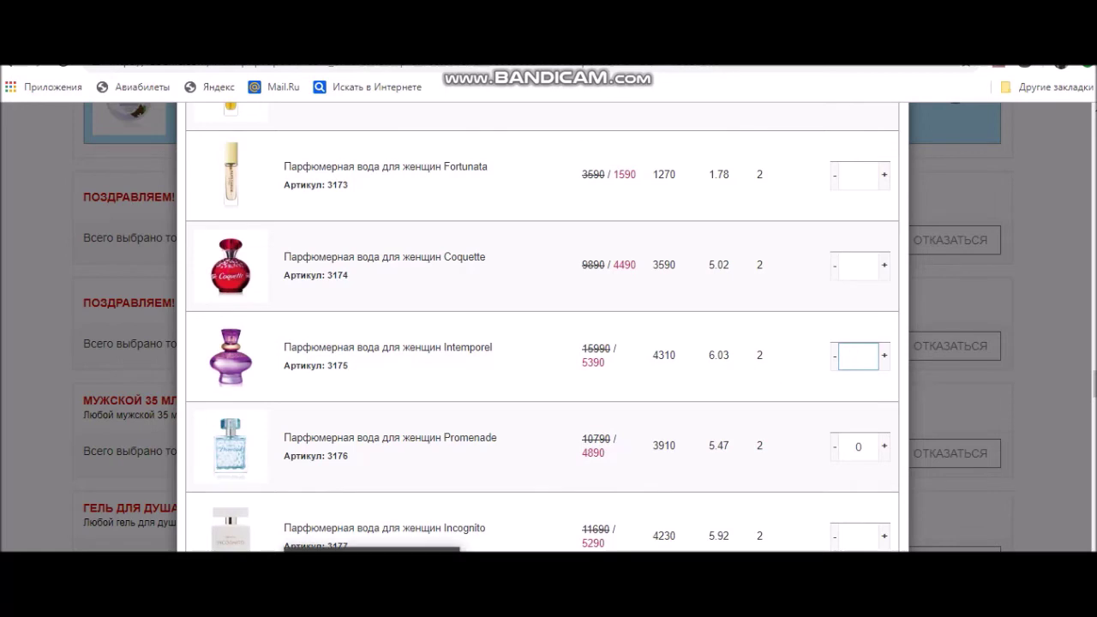
{"action": "left_click", "coordinate": [292, 514]}
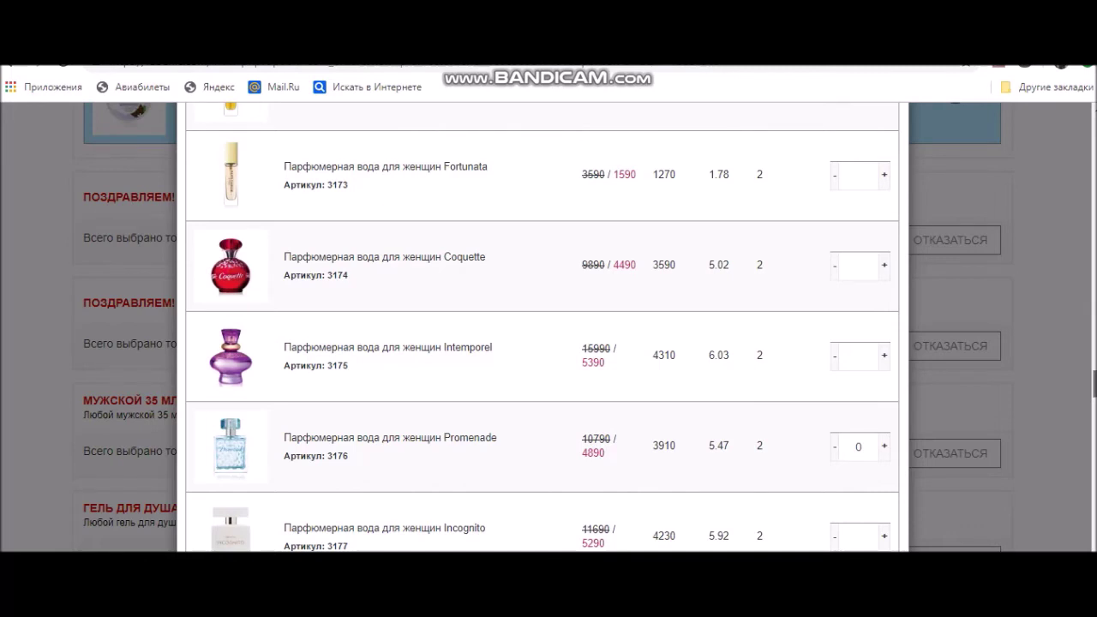
Examine the other women's and men's fragrances offered at 55% off with their prices and points
{"action": "scroll", "coordinate": [542, 326], "scroll_direction": "down", "scroll_amount": 7}
{"action": "scroll", "coordinate": [542, 326], "scroll_direction": "down", "scroll_amount": 4}
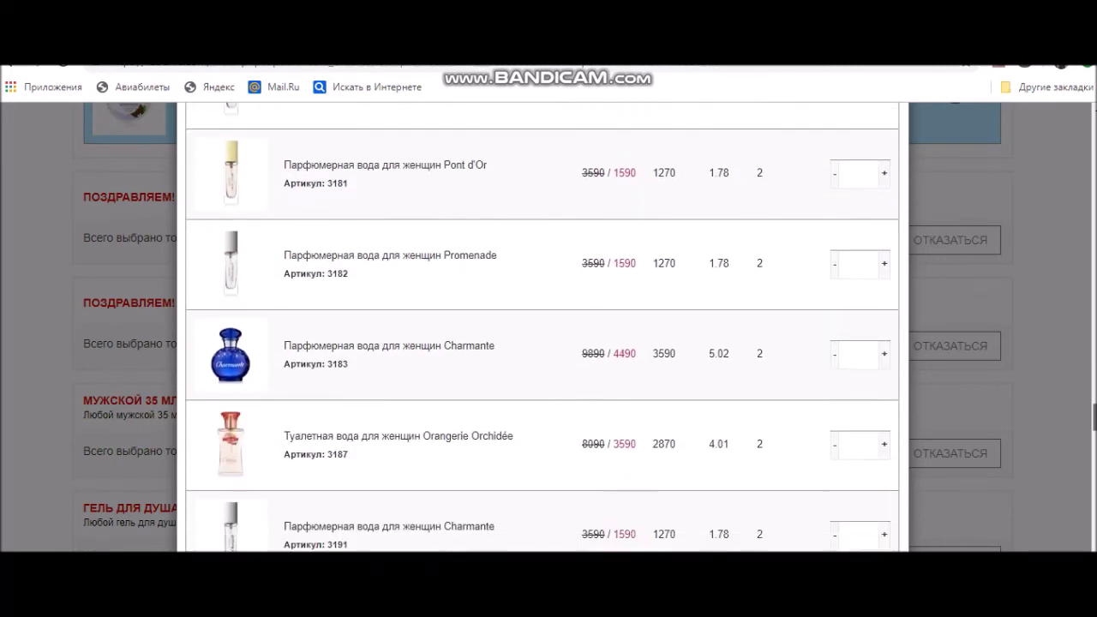
{"action": "scroll", "coordinate": [542, 326], "scroll_direction": "down", "scroll_amount": 2}
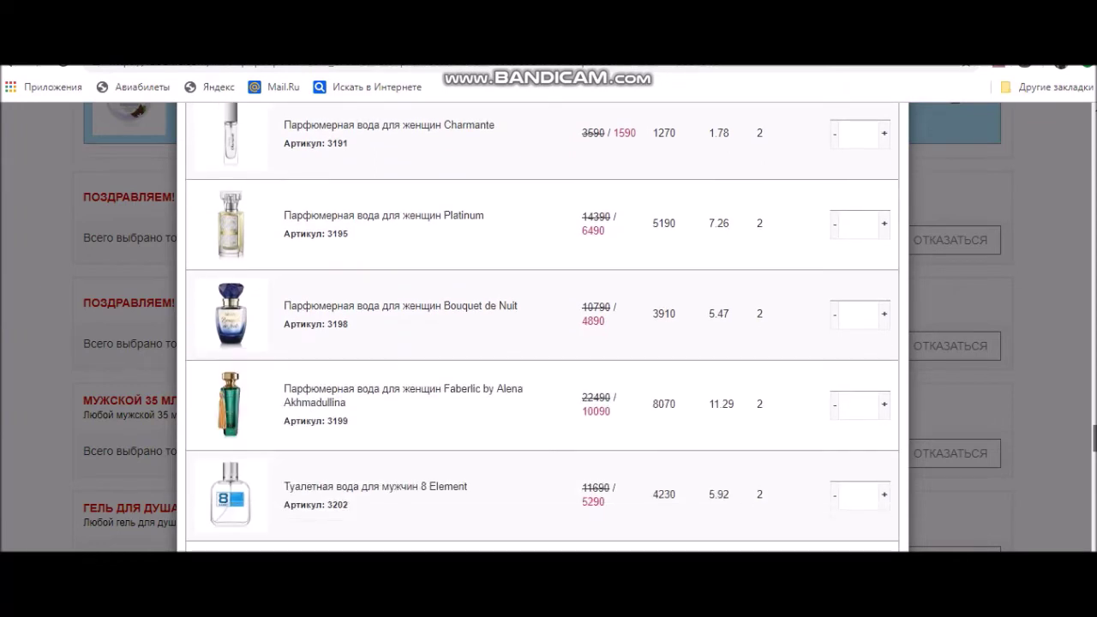
{"action": "scroll", "coordinate": [541, 326], "scroll_direction": "down", "scroll_amount": 1}
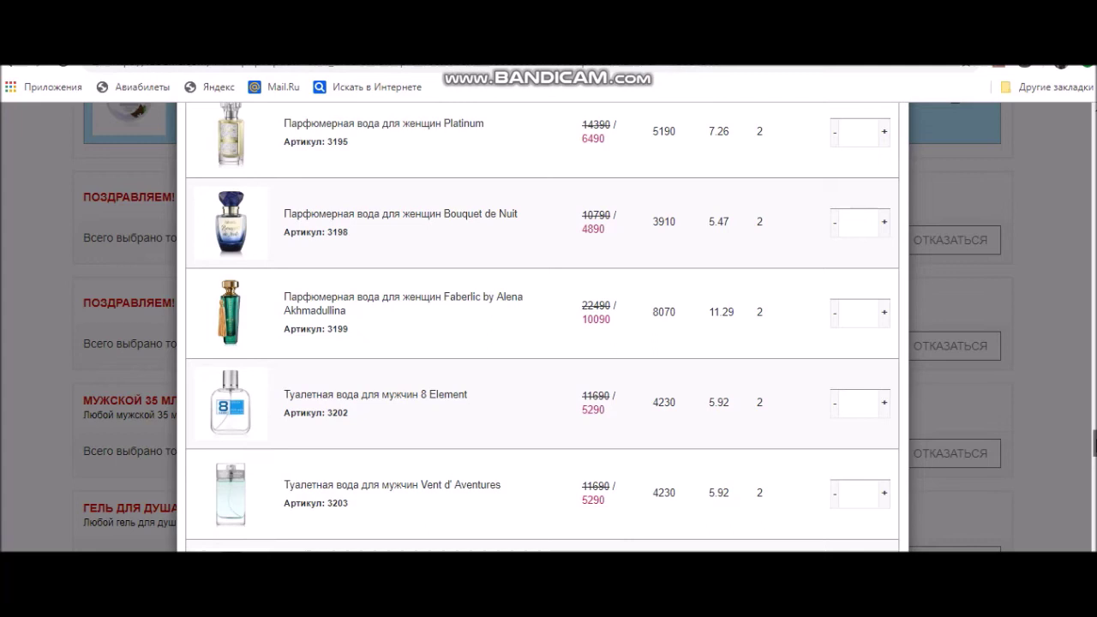
{"action": "scroll", "coordinate": [688, 392], "scroll_direction": "down", "scroll_amount": 4}
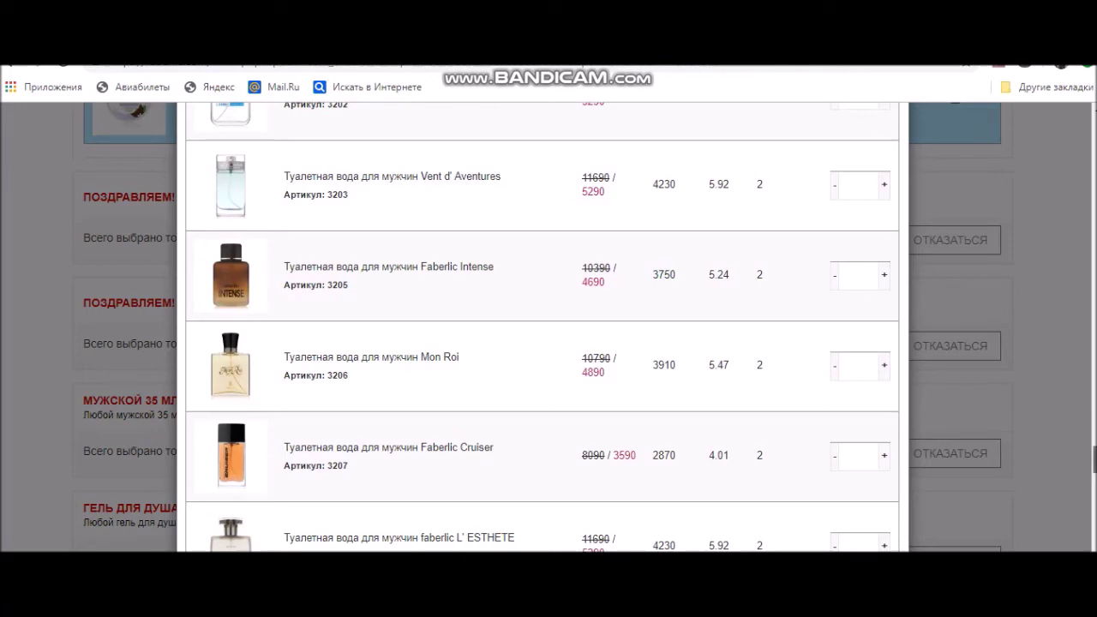
{"action": "scroll", "coordinate": [541, 325], "scroll_direction": "down", "scroll_amount": 6}
{"action": "scroll", "coordinate": [542, 326], "scroll_direction": "up", "scroll_amount": 2}
{"action": "scroll", "coordinate": [542, 325], "scroll_direction": "down", "scroll_amount": 9}
{"action": "scroll", "coordinate": [541, 325], "scroll_direction": "down", "scroll_amount": 5}
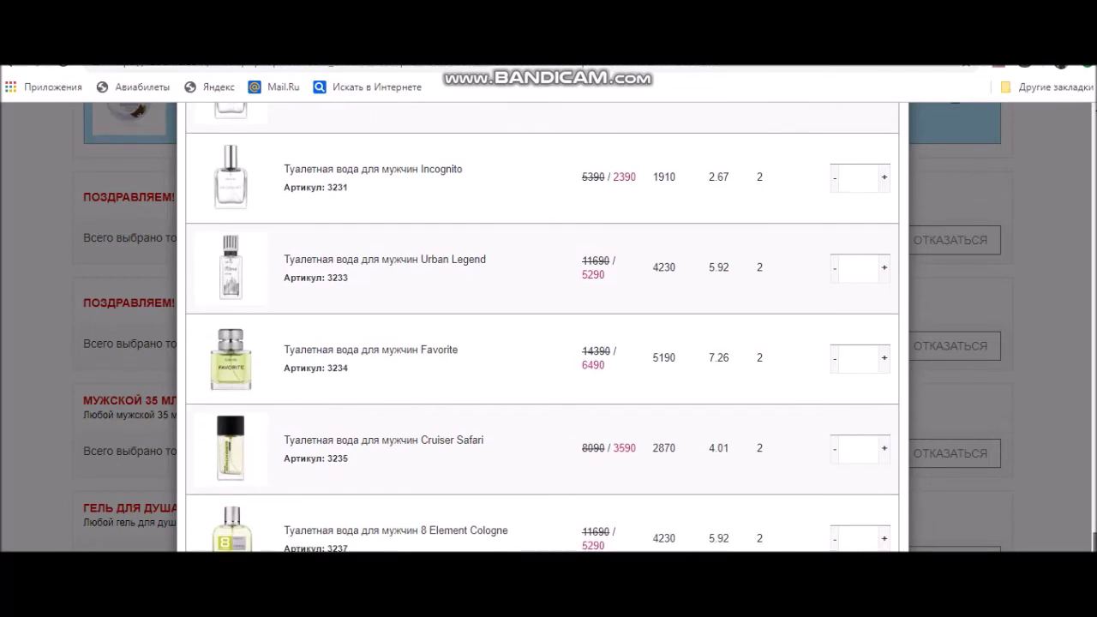
{"action": "scroll", "coordinate": [542, 326], "scroll_direction": "down", "scroll_amount": 1}
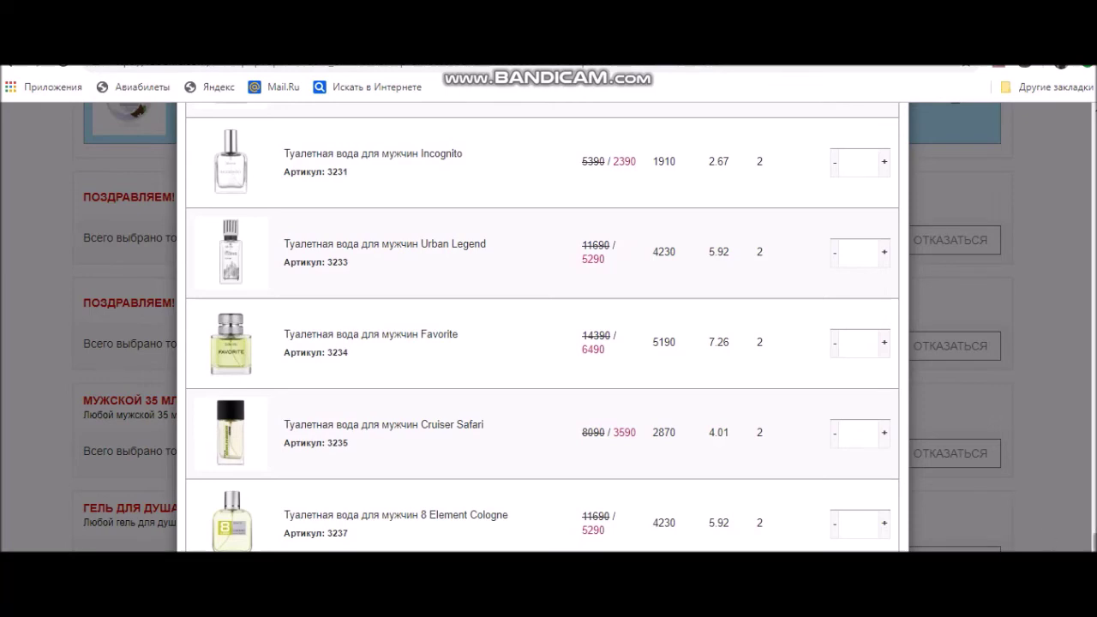
Set the quantity of the Intemporel women's perfume (article 3175) to 1 and confirm the promo selection
{"action": "left_click_drag", "start_coordinate": [1093, 540], "coordinate": [1088, 387]}
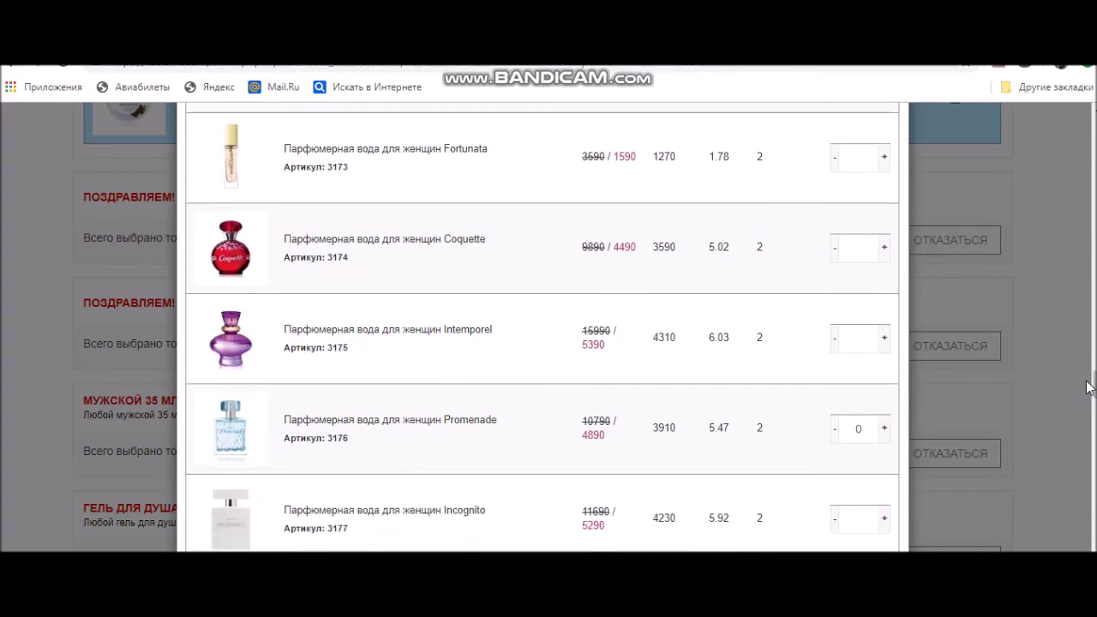
{"action": "left_click", "coordinate": [886, 339]}
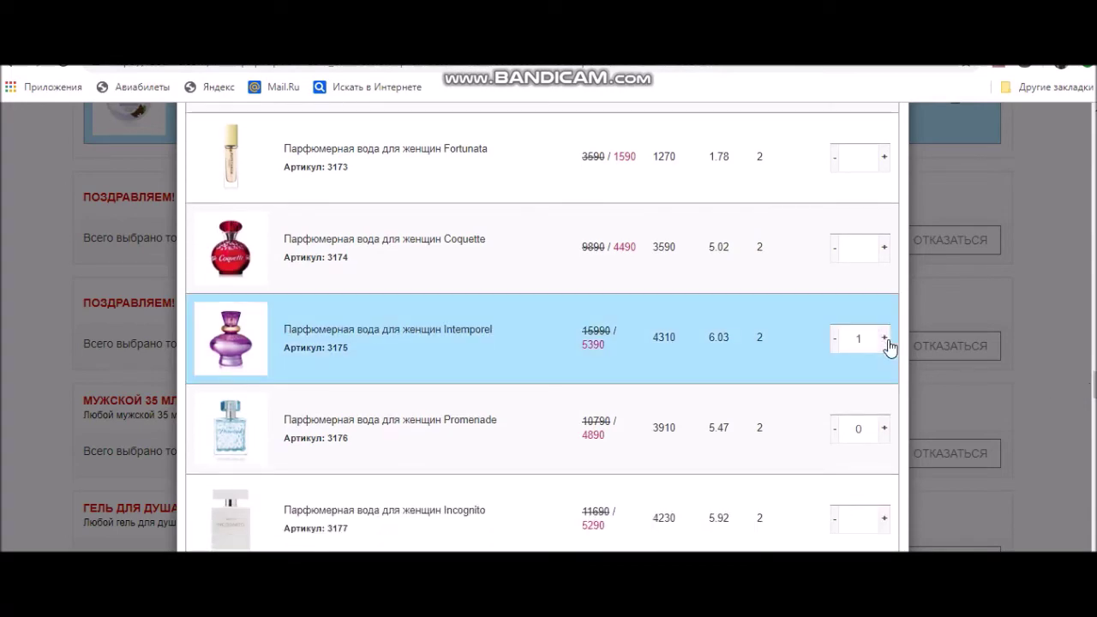
{"action": "scroll", "coordinate": [542, 326], "scroll_direction": "down", "scroll_amount": 15}
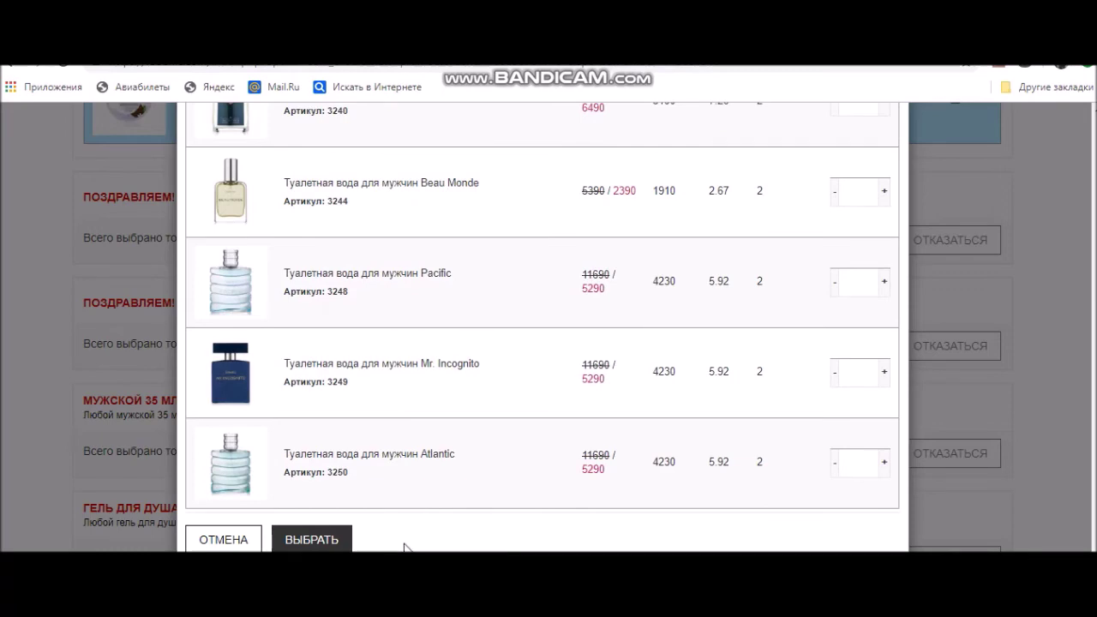
{"action": "left_click", "coordinate": [303, 539]}
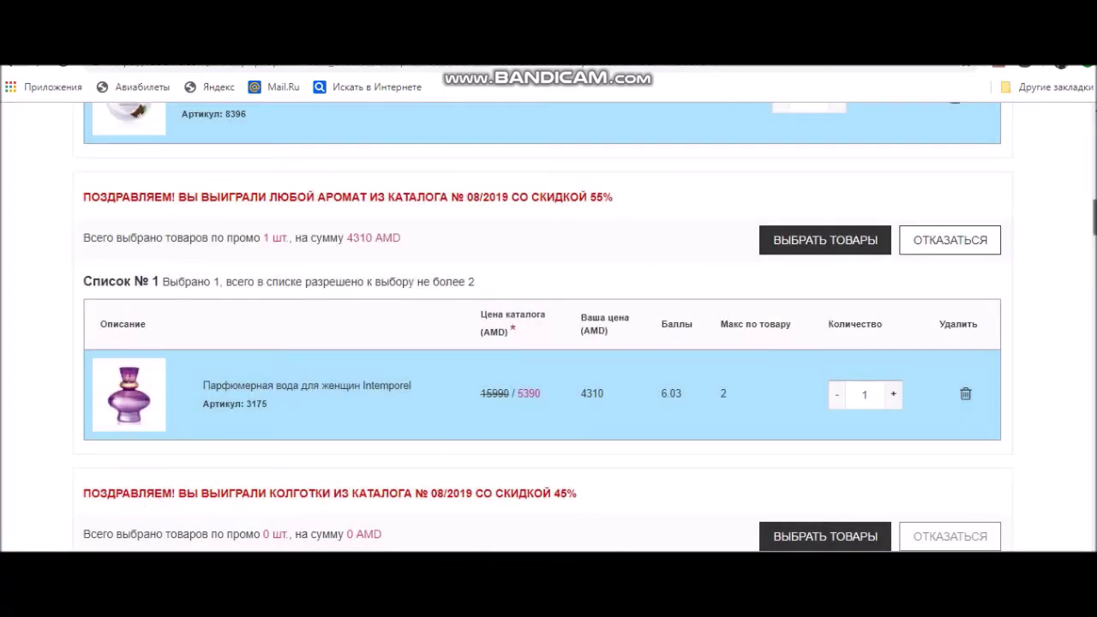
Look through the remaining purchase bonus offers and the consultant promotions, including the starter program gifts already selected
{"action": "scroll", "coordinate": [542, 326], "scroll_direction": "down", "scroll_amount": 10}
{"action": "scroll", "coordinate": [542, 326], "scroll_direction": "down", "scroll_amount": 10}
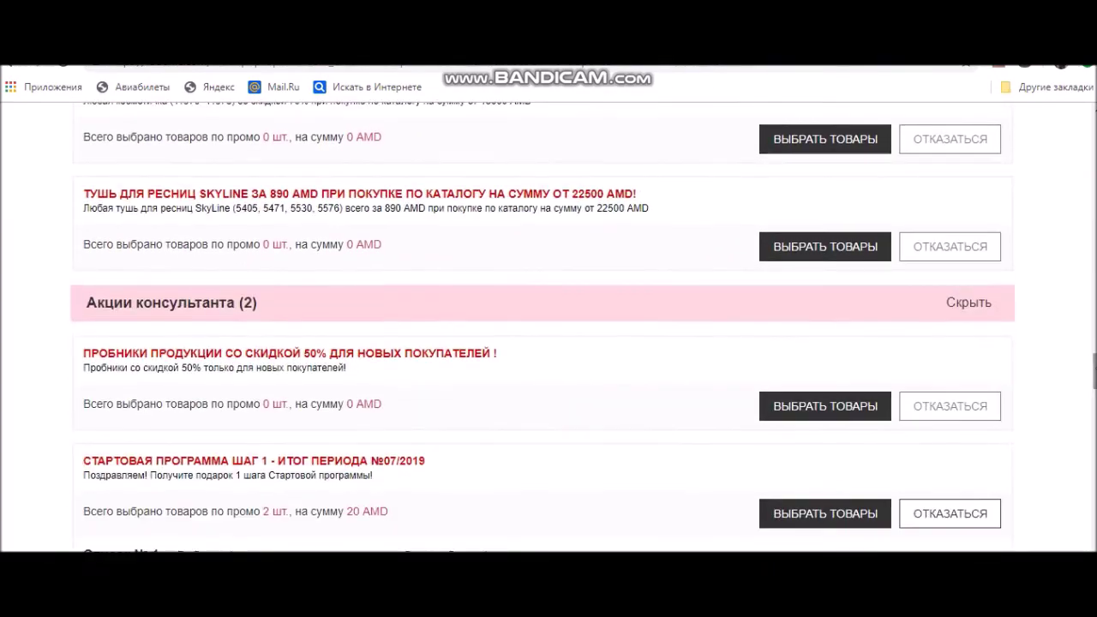
{"action": "scroll", "coordinate": [433, 190], "scroll_direction": "down", "scroll_amount": 1}
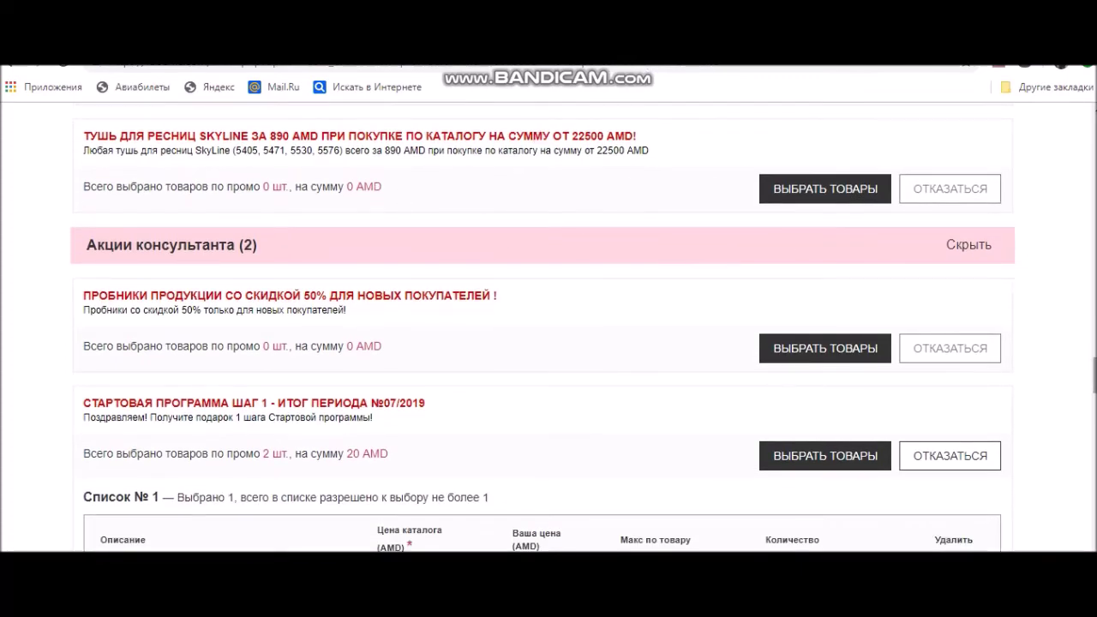
{"action": "left_click_drag", "start_coordinate": [1093, 375], "coordinate": [1091, 305]}
{"action": "scroll", "coordinate": [1091, 309], "scroll_direction": "down", "scroll_amount": 2}
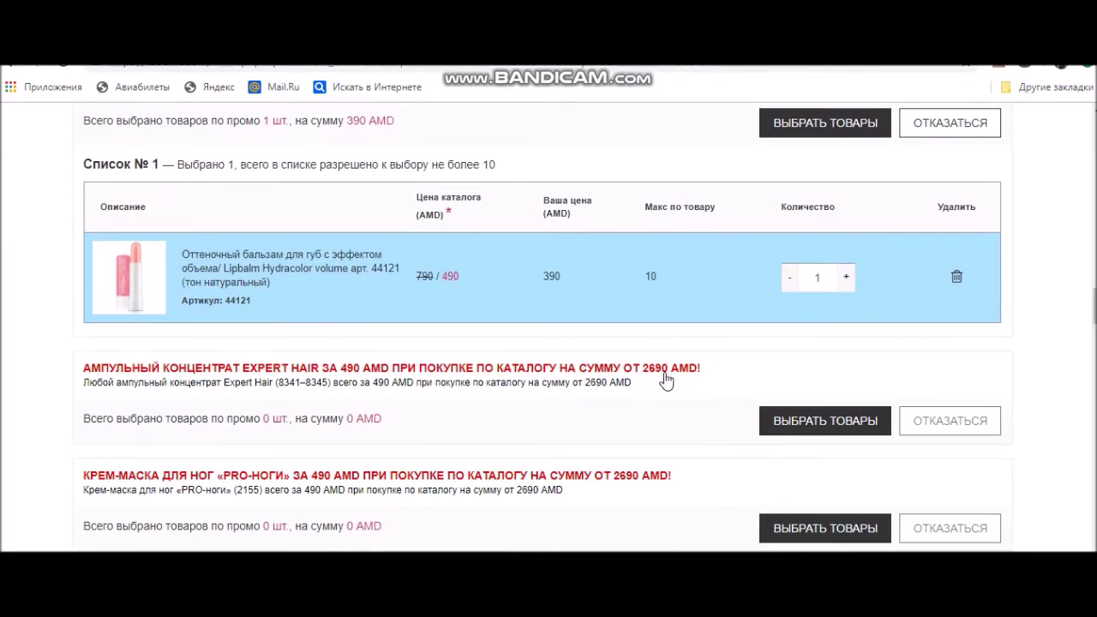
{"action": "mouse_move", "coordinate": [1093, 307]}
{"action": "left_mouse_down"}
{"action": "mouse_move", "coordinate": [1092, 245]}
{"action": "mouse_move", "coordinate": [1092, 313]}
{"action": "left_mouse_up"}
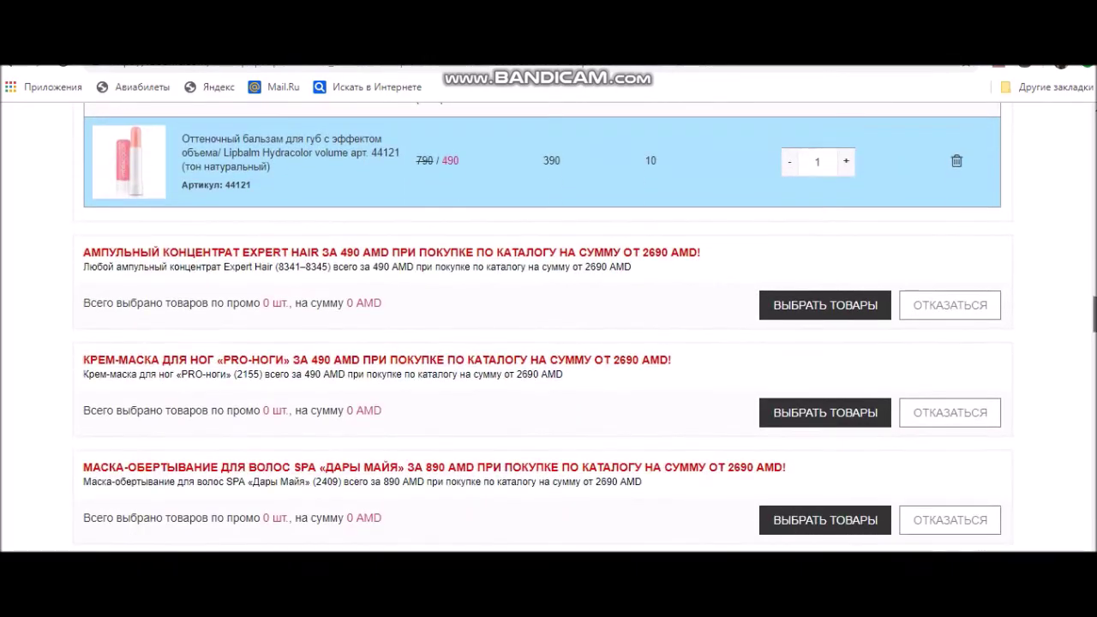
{"action": "scroll", "coordinate": [866, 204], "scroll_direction": "down", "scroll_amount": 1}
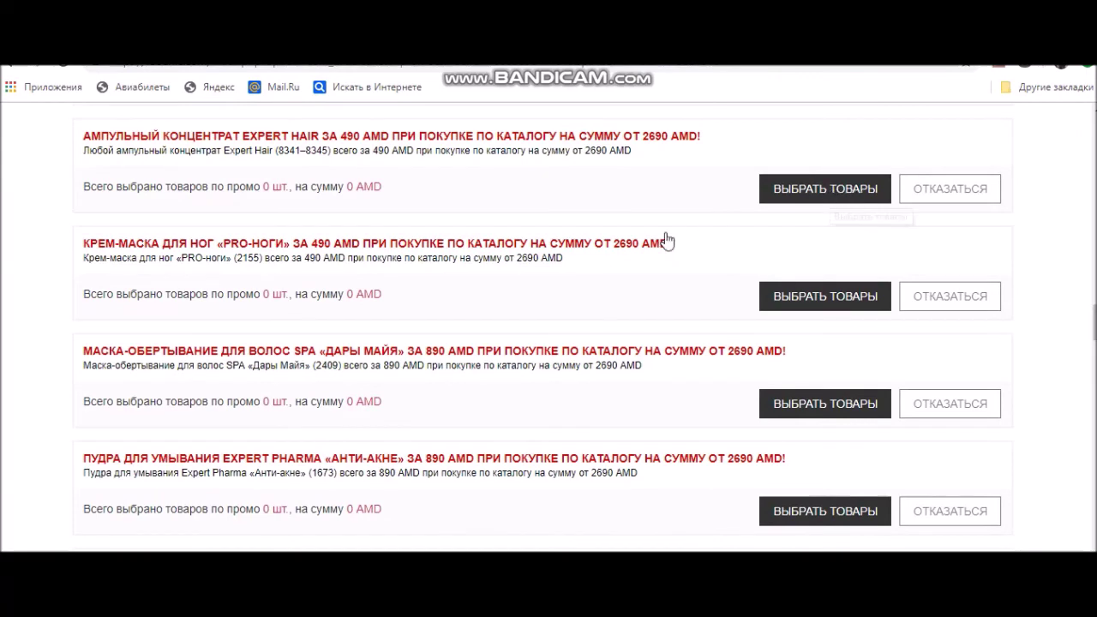
{"action": "scroll", "coordinate": [549, 326], "scroll_direction": "down", "scroll_amount": 8}
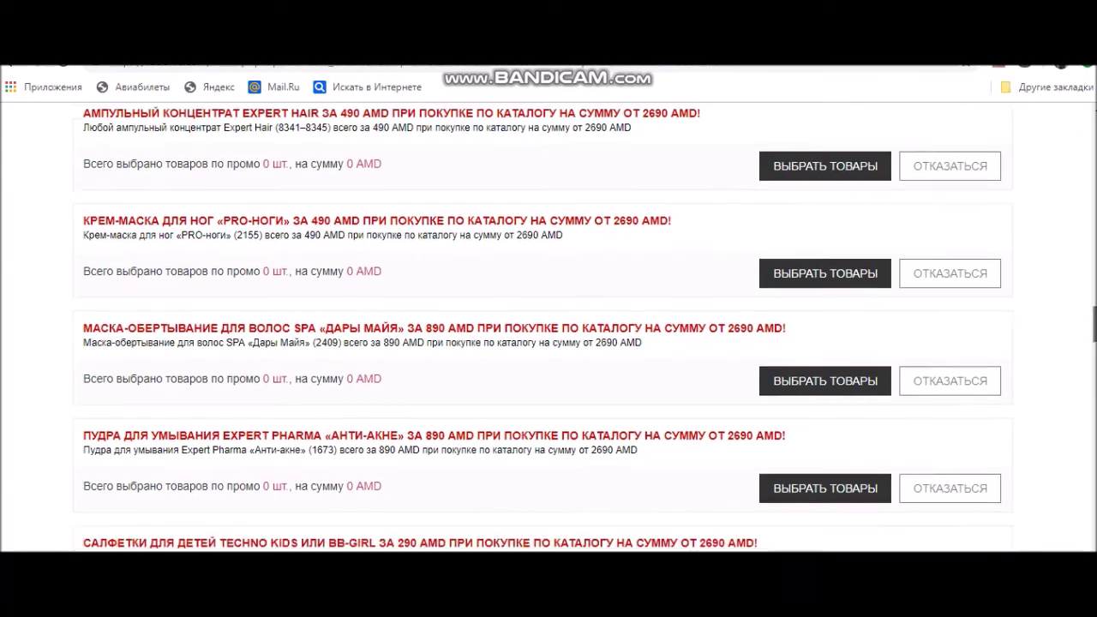
{"action": "scroll", "coordinate": [548, 326], "scroll_direction": "down", "scroll_amount": 3}
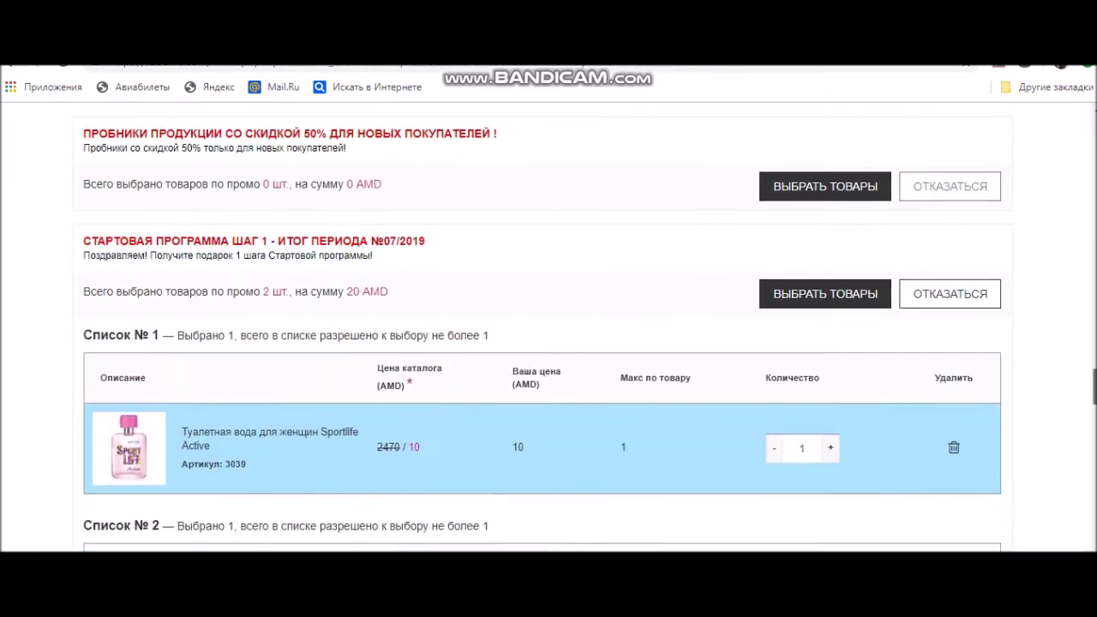
{"action": "scroll", "coordinate": [548, 326], "scroll_direction": "down", "scroll_amount": 1}
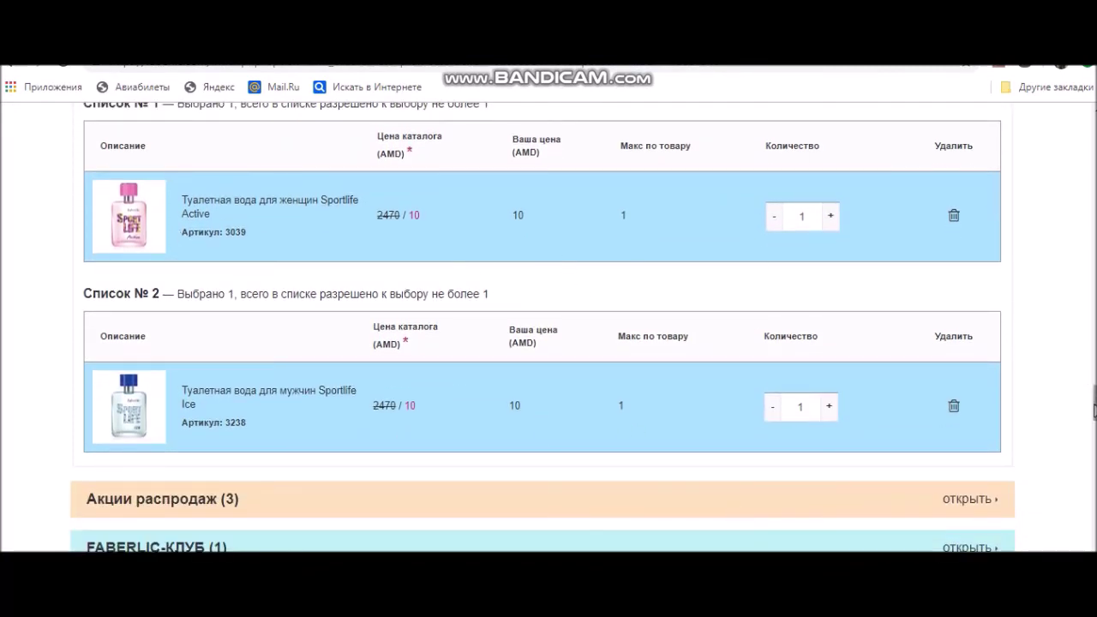
{"action": "scroll", "coordinate": [1088, 403], "scroll_direction": "up", "scroll_amount": 2}
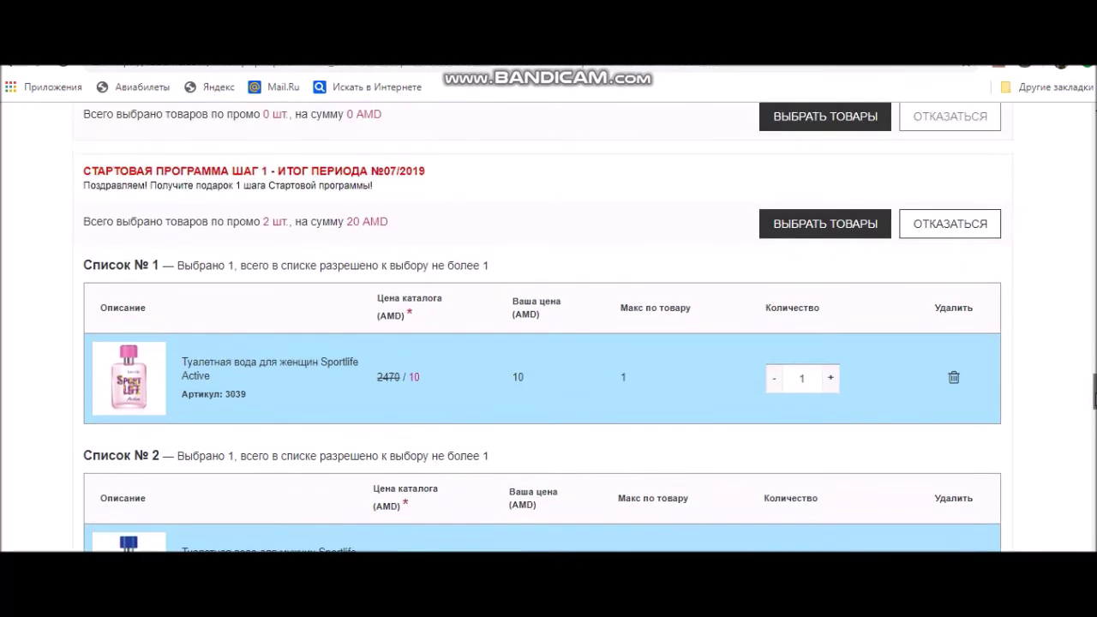
Examine the gift fragrances offered in both lists of the starter program step 1 promotion and which one is selected in each
{"action": "left_click", "coordinate": [821, 225]}
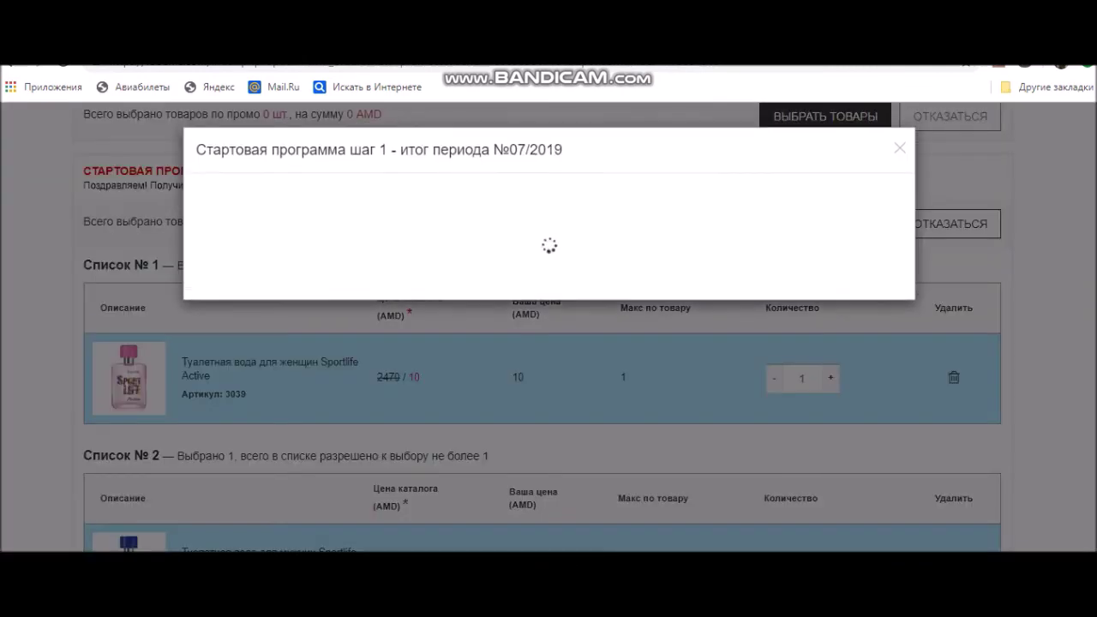
{"action": "left_click", "coordinate": [893, 150]}
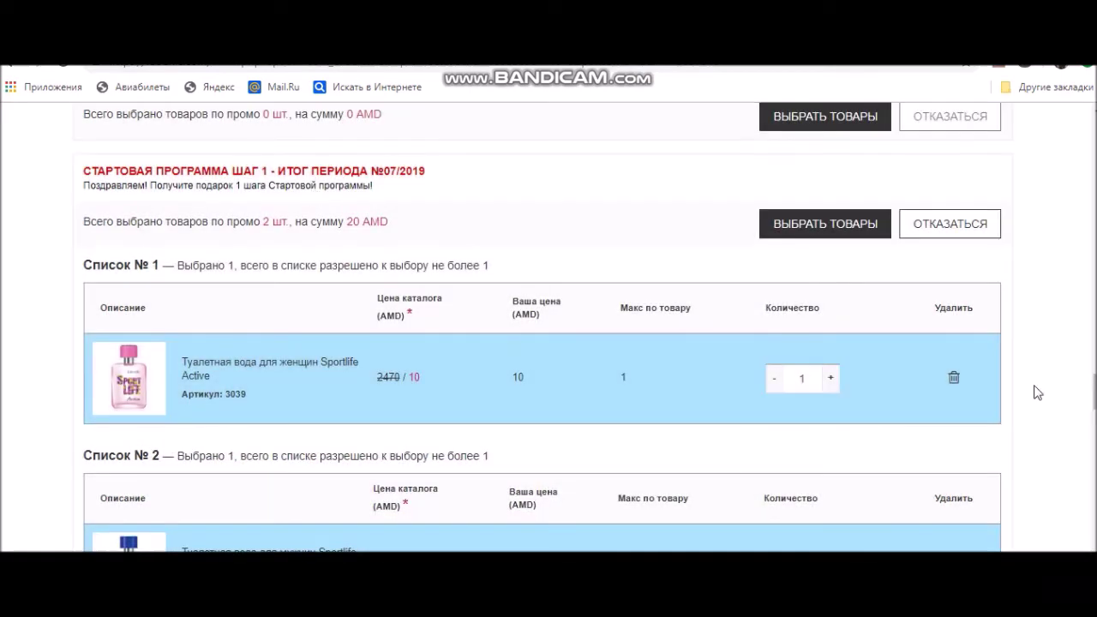
{"action": "scroll", "coordinate": [549, 343], "scroll_direction": "up", "scroll_amount": 3}
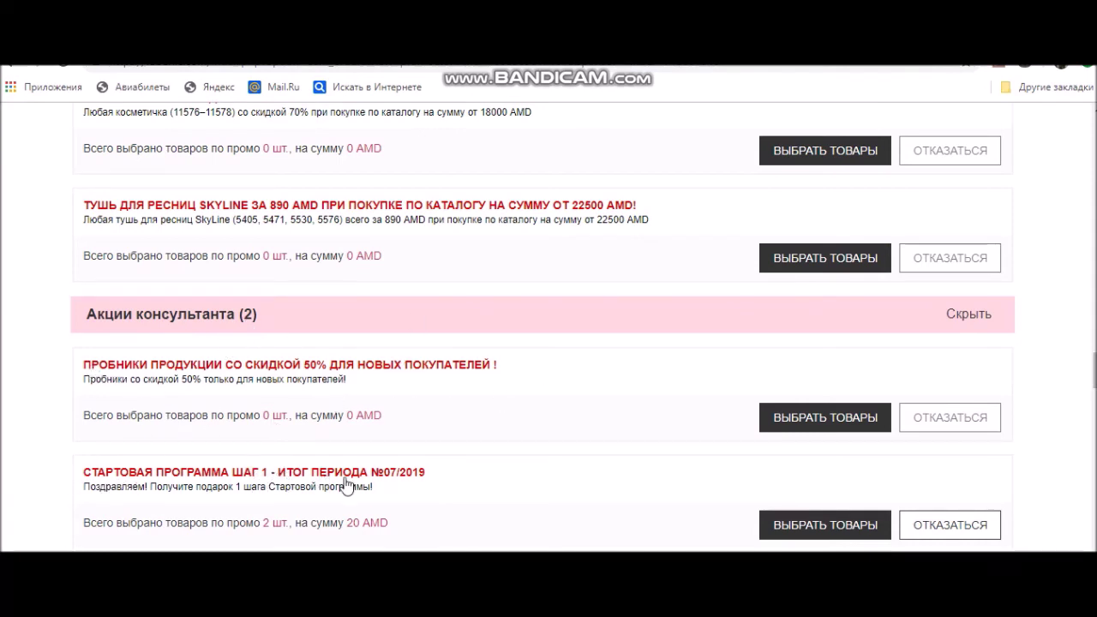
{"action": "left_click", "coordinate": [808, 521]}
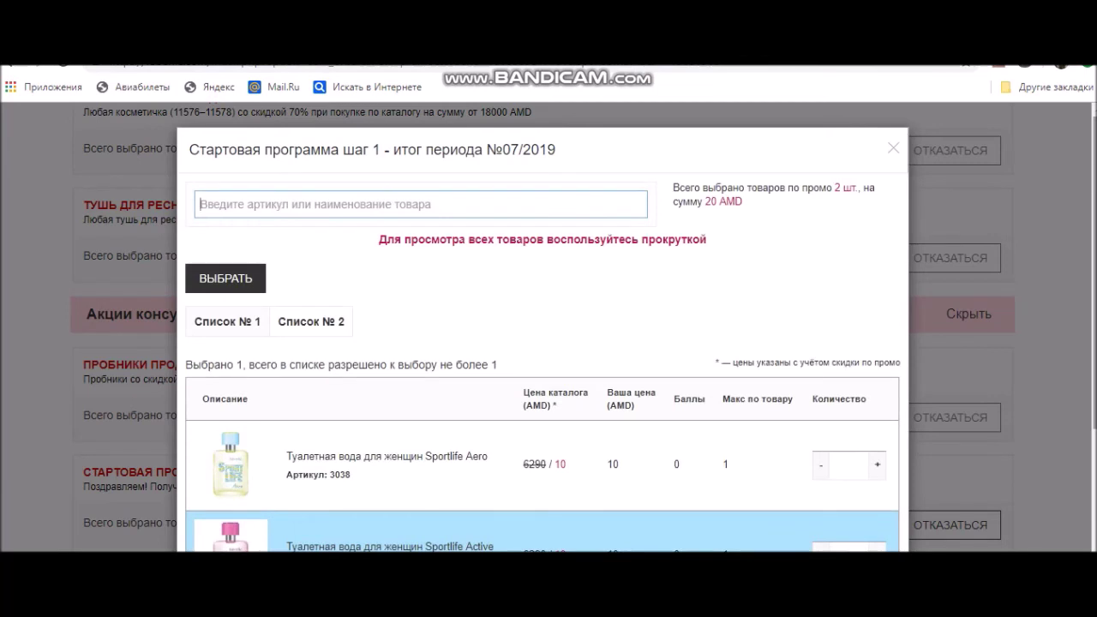
{"action": "scroll", "coordinate": [542, 343], "scroll_direction": "down", "scroll_amount": 1}
{"action": "scroll", "coordinate": [549, 343], "scroll_direction": "down", "scroll_amount": 2}
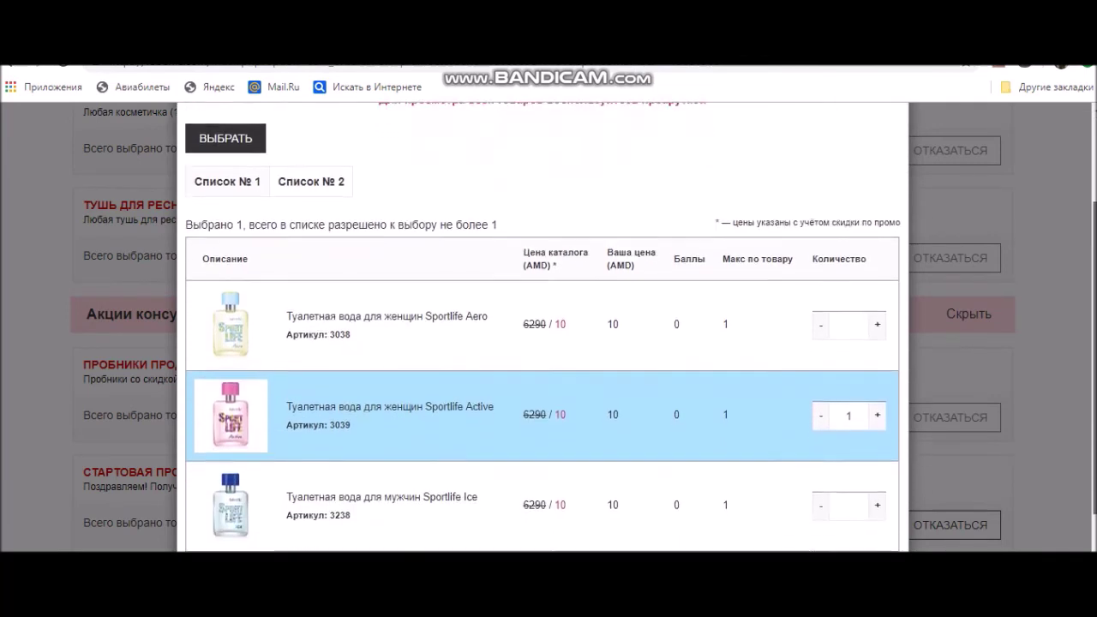
{"action": "scroll", "coordinate": [549, 343], "scroll_direction": "up", "scroll_amount": 1}
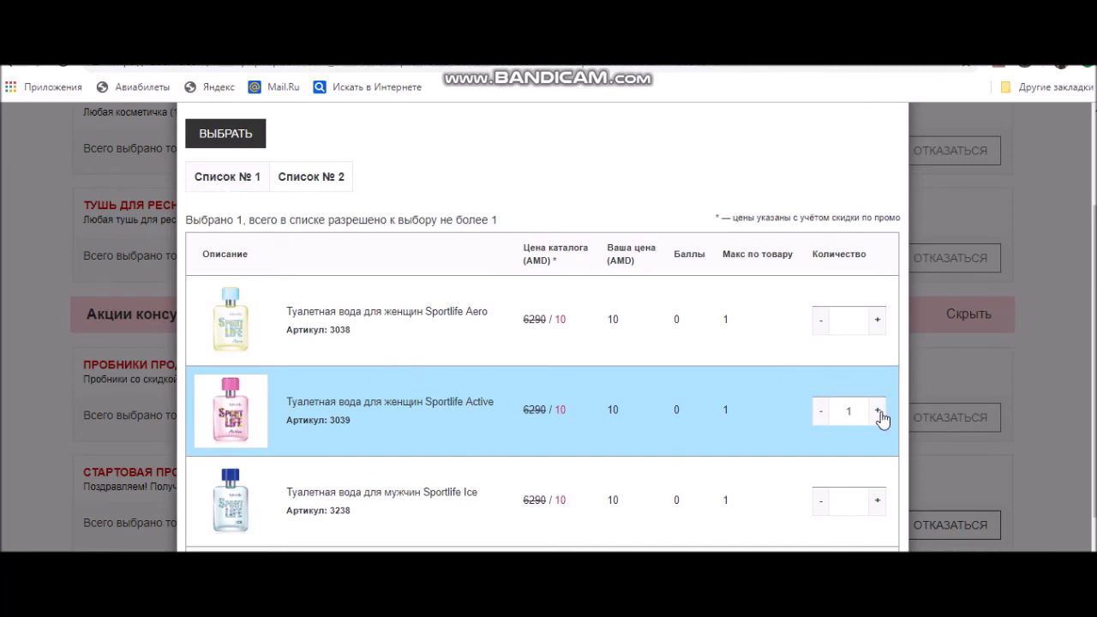
{"action": "left_click", "coordinate": [306, 182]}
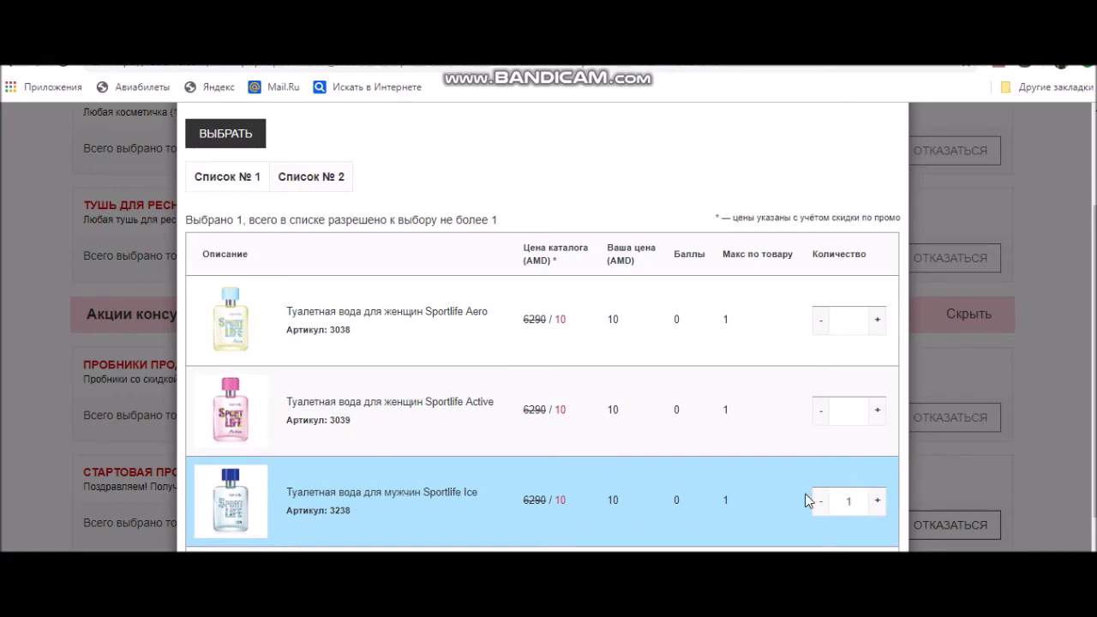
{"action": "left_click", "coordinate": [228, 182]}
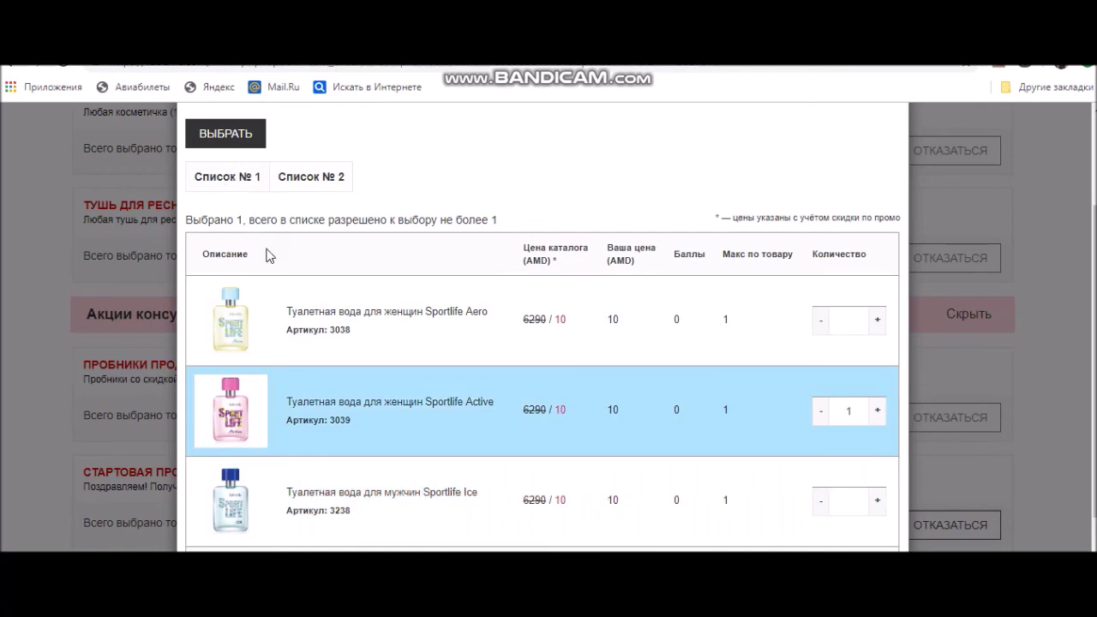
Try adding Sportlife Aero (3038) to starter program list 1, reset it to 0 and confirm the selection with Sportlife Active (3039)
{"action": "left_click", "coordinate": [877, 322]}
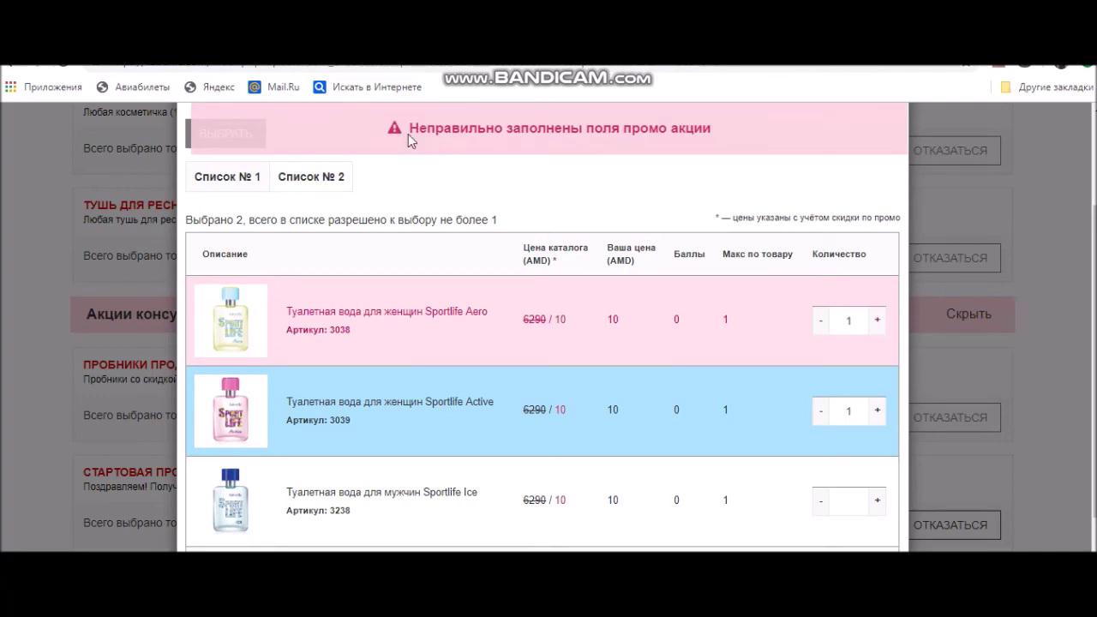
{"action": "left_click", "coordinate": [822, 325]}
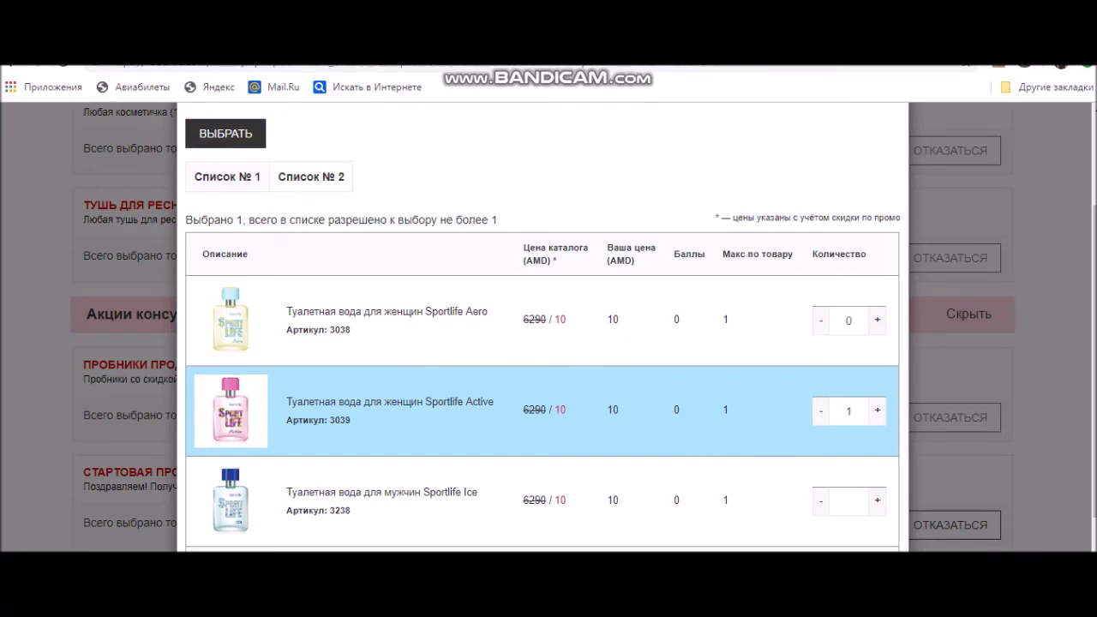
{"action": "scroll", "coordinate": [542, 368], "scroll_direction": "down", "scroll_amount": 3}
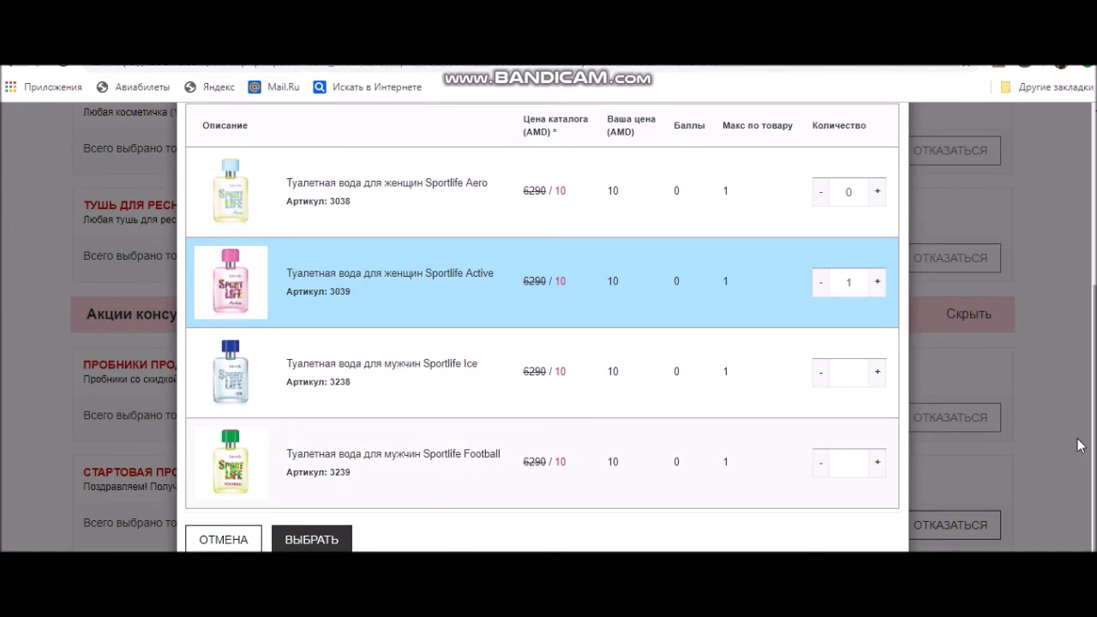
{"action": "left_click", "coordinate": [312, 540]}
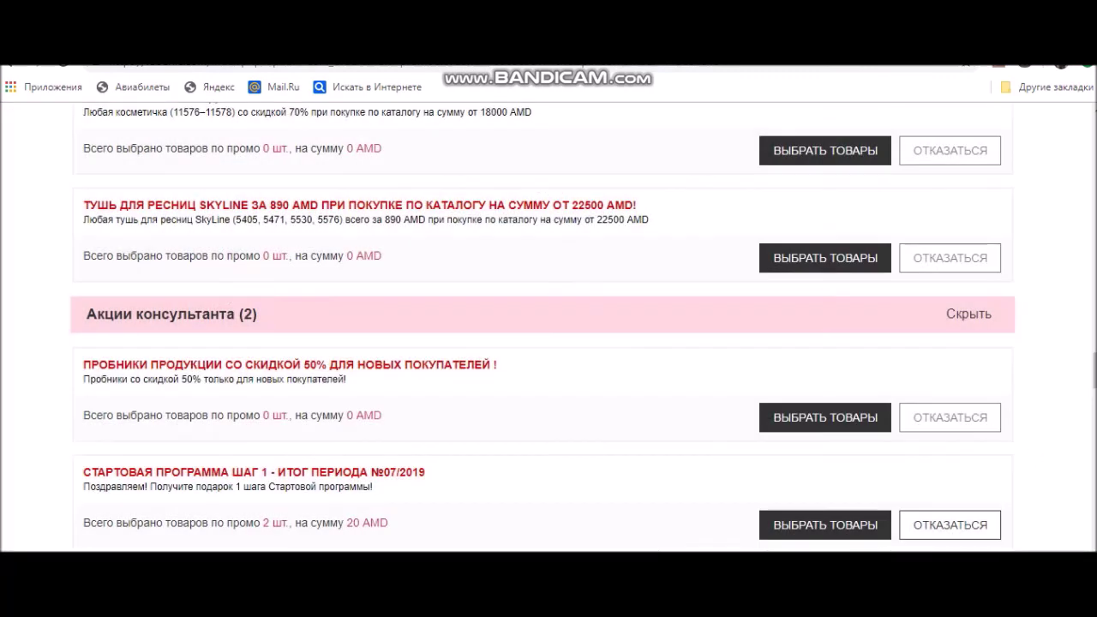
Check the selected gifts and bonus offers, including lip balm 44121, and apply the promo changes to recalculate the order
{"action": "scroll", "coordinate": [541, 342], "scroll_direction": "down", "scroll_amount": 3}
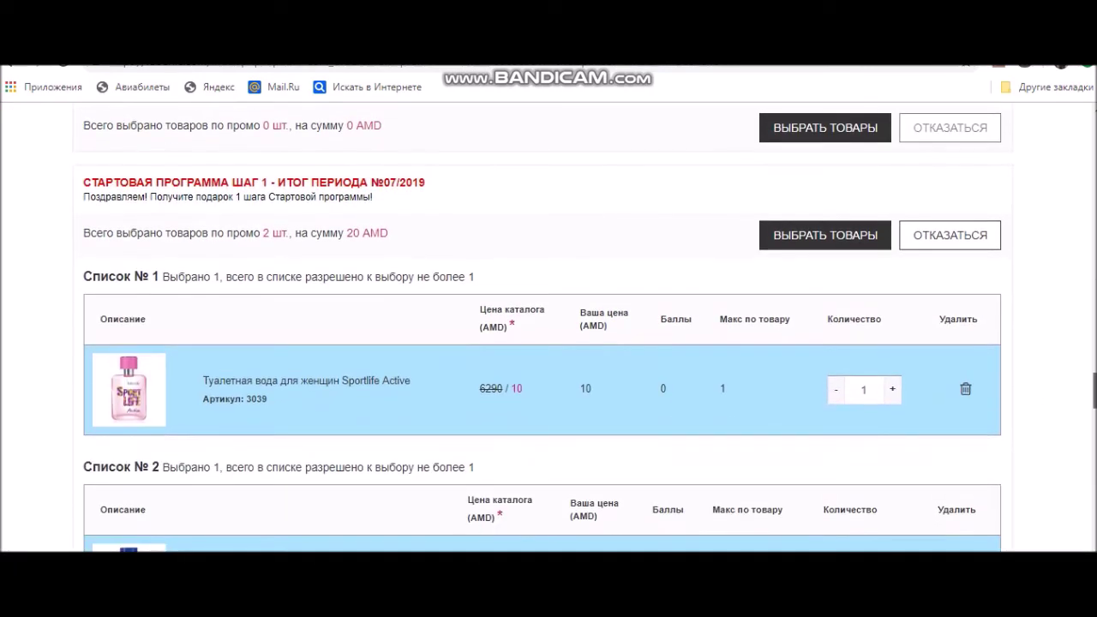
{"action": "scroll", "coordinate": [541, 326], "scroll_direction": "down", "scroll_amount": 5}
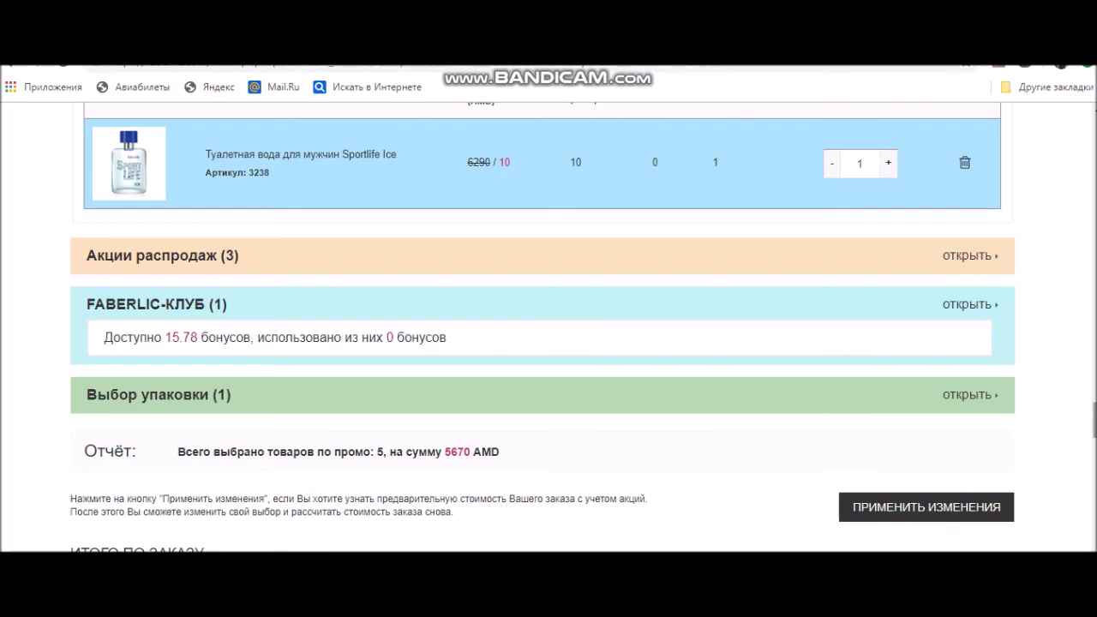
{"action": "scroll", "coordinate": [1094, 420], "scroll_direction": "down", "scroll_amount": 2}
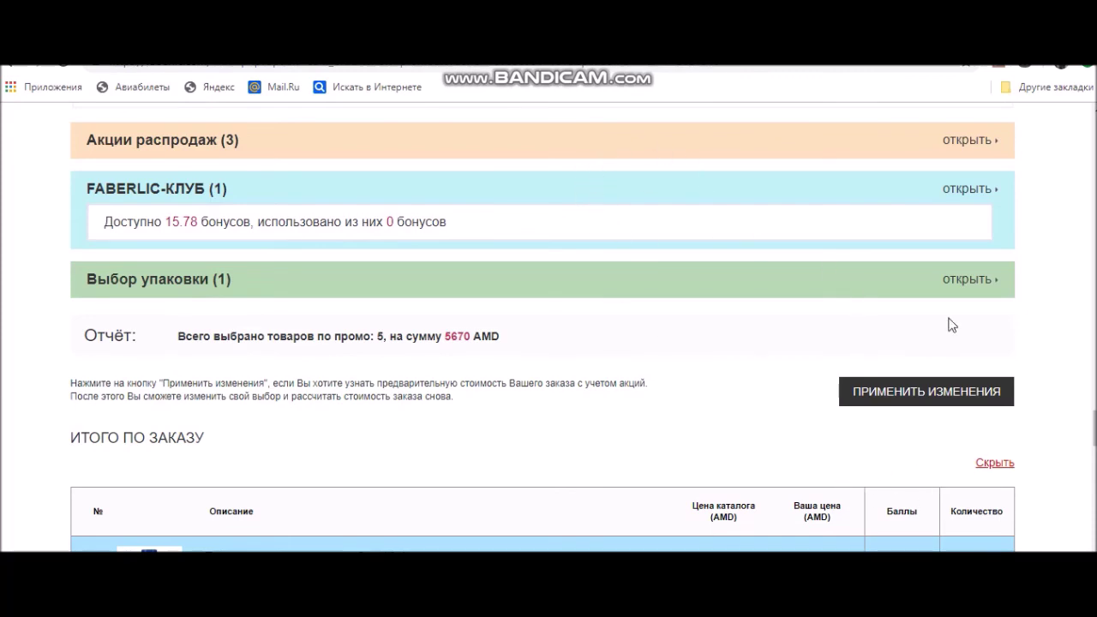
{"action": "mouse_move", "coordinate": [1093, 429]}
{"action": "left_mouse_down"}
{"action": "mouse_move", "coordinate": [1094, 376]}
{"action": "mouse_move", "coordinate": [1093, 447]}
{"action": "mouse_move", "coordinate": [1093, 438]}
{"action": "left_mouse_up"}
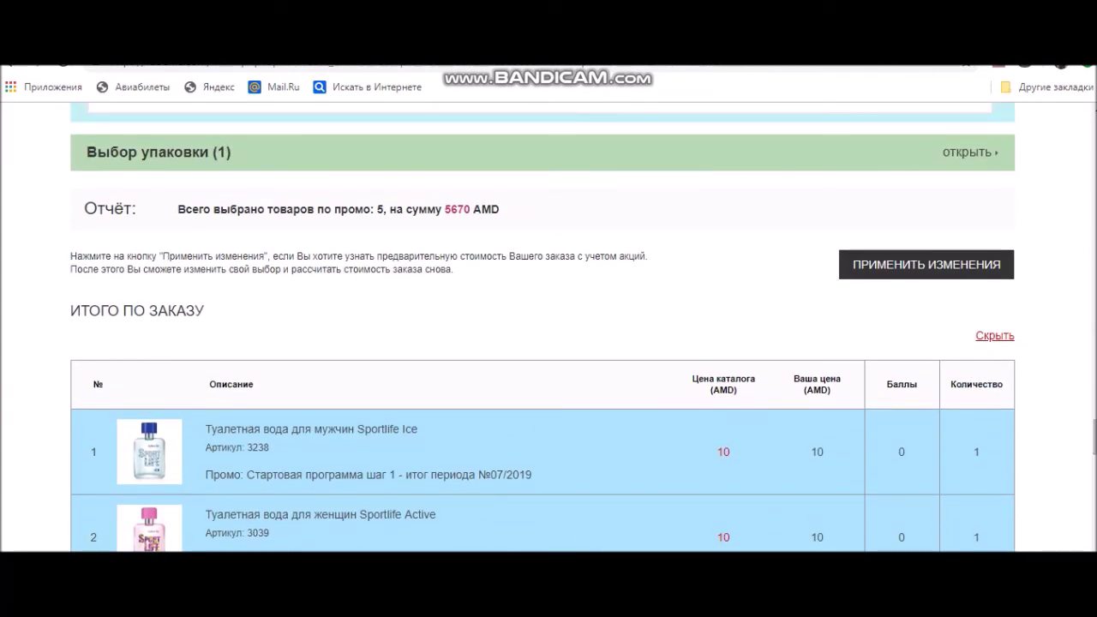
{"action": "left_click_drag", "start_coordinate": [1093, 437], "coordinate": [1093, 284]}
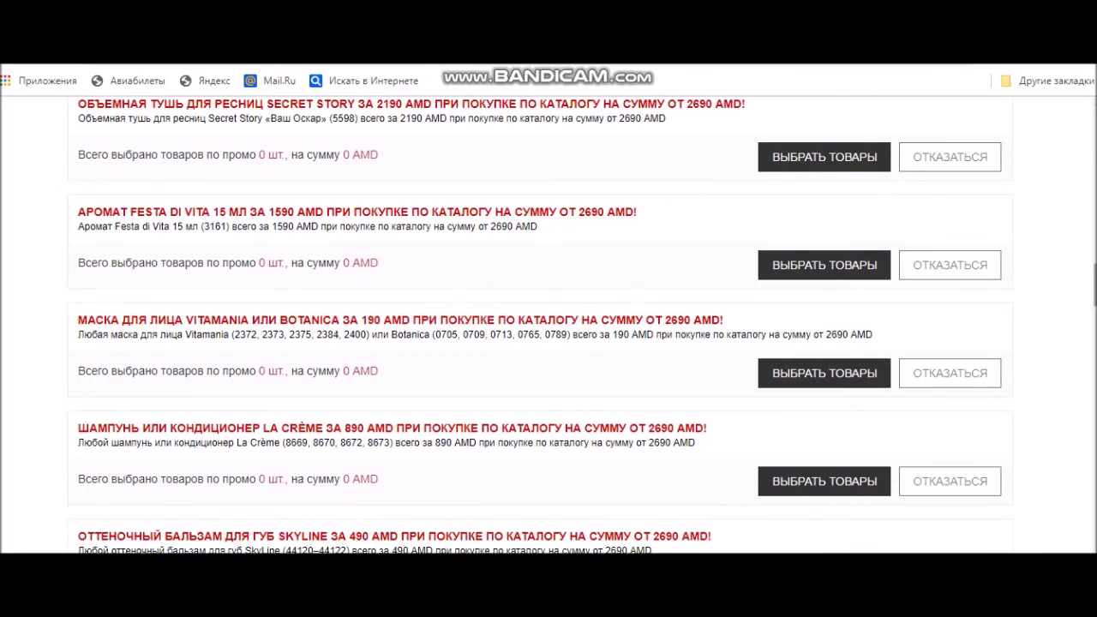
{"action": "left_click_drag", "start_coordinate": [1093, 288], "coordinate": [1093, 332]}
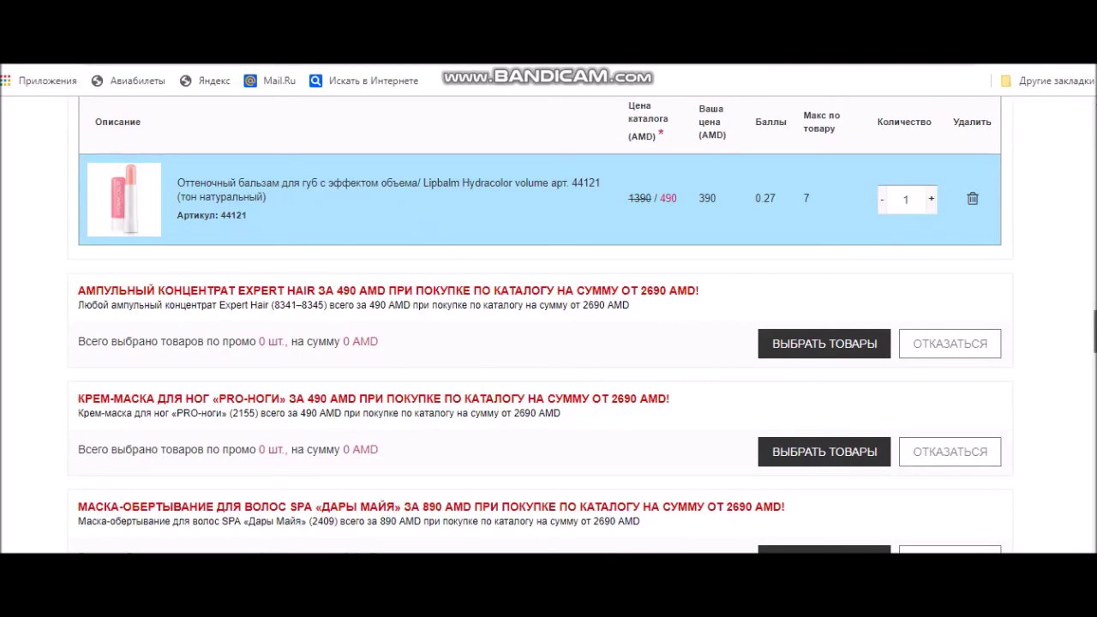
{"action": "scroll", "coordinate": [540, 325], "scroll_direction": "down", "scroll_amount": 10}
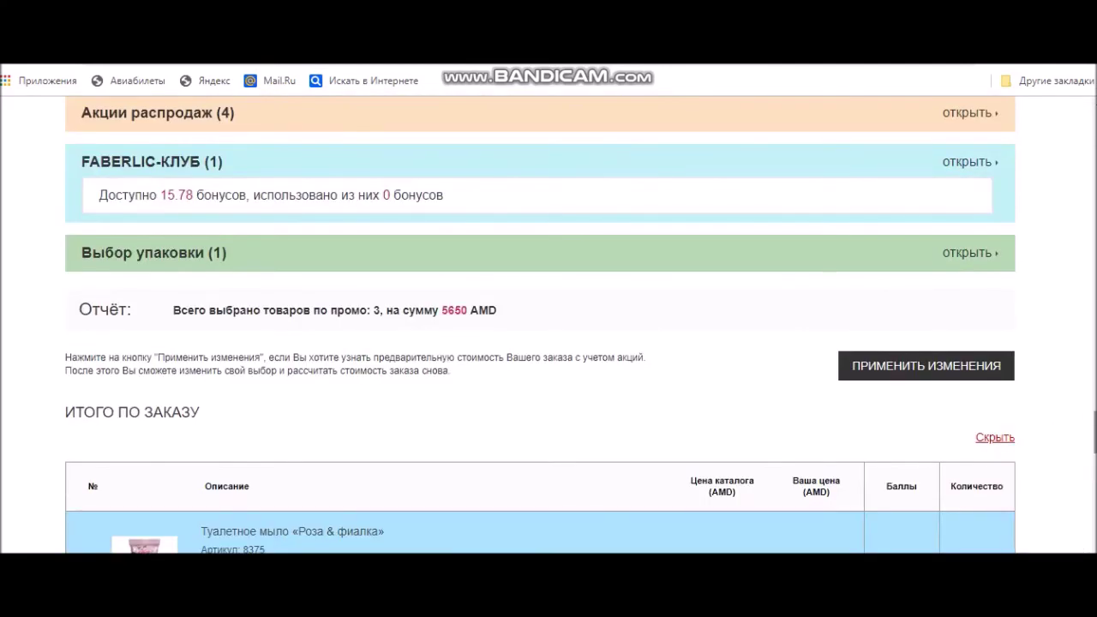
{"action": "left_click", "coordinate": [915, 369]}
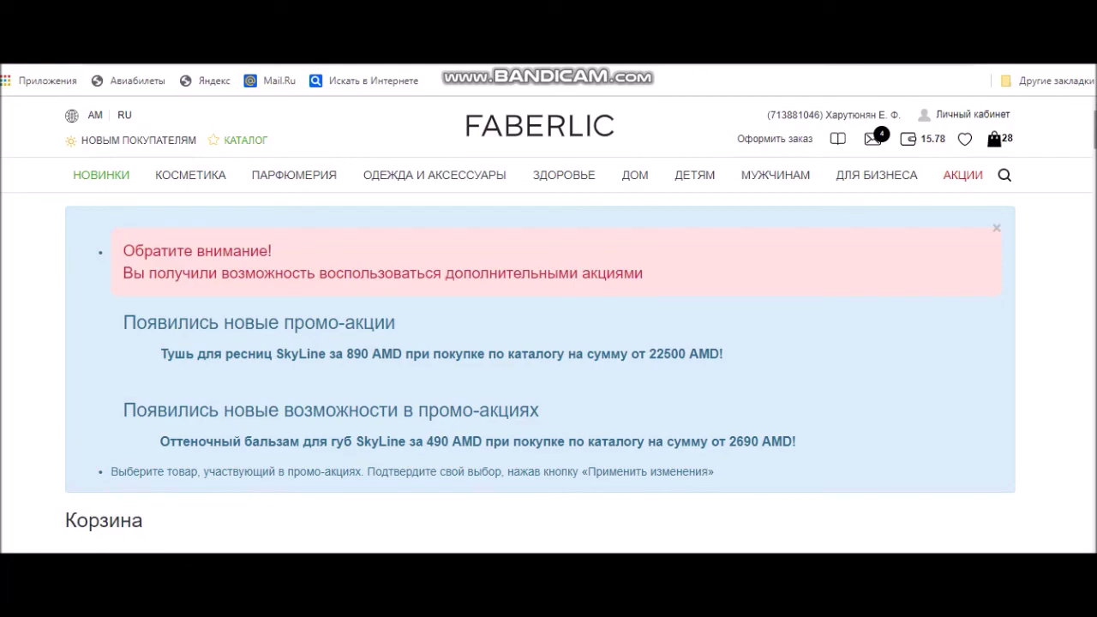
Review the recalculated order summary and continue to order approval without spending the Faberlic Club bonuses
{"action": "scroll", "coordinate": [549, 343], "scroll_direction": "down", "scroll_amount": 20}
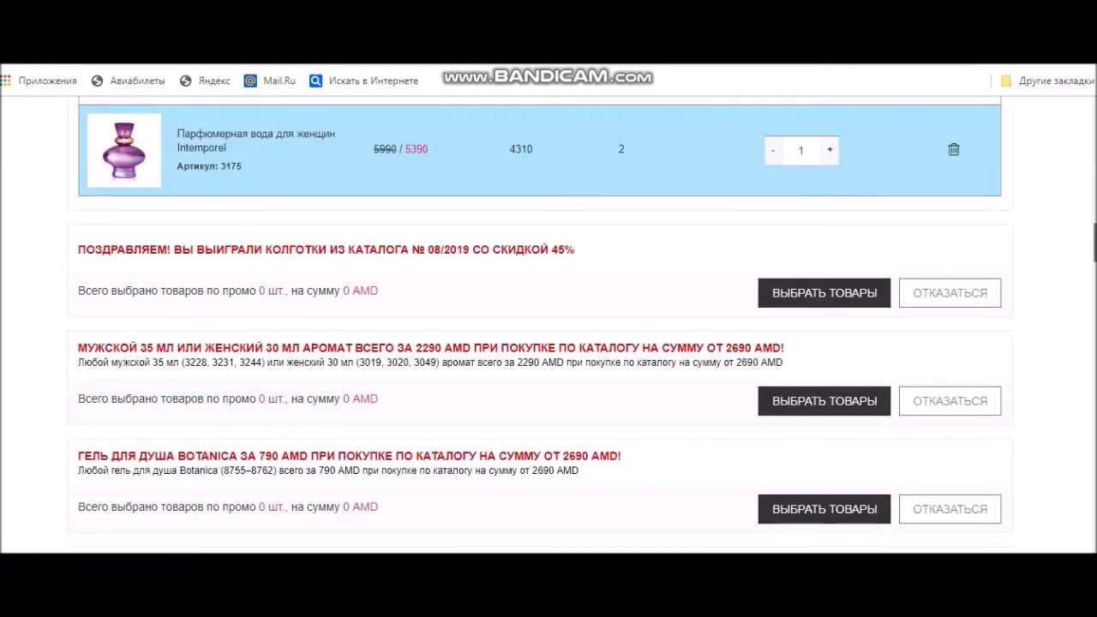
{"action": "scroll", "coordinate": [549, 343], "scroll_direction": "down", "scroll_amount": 15}
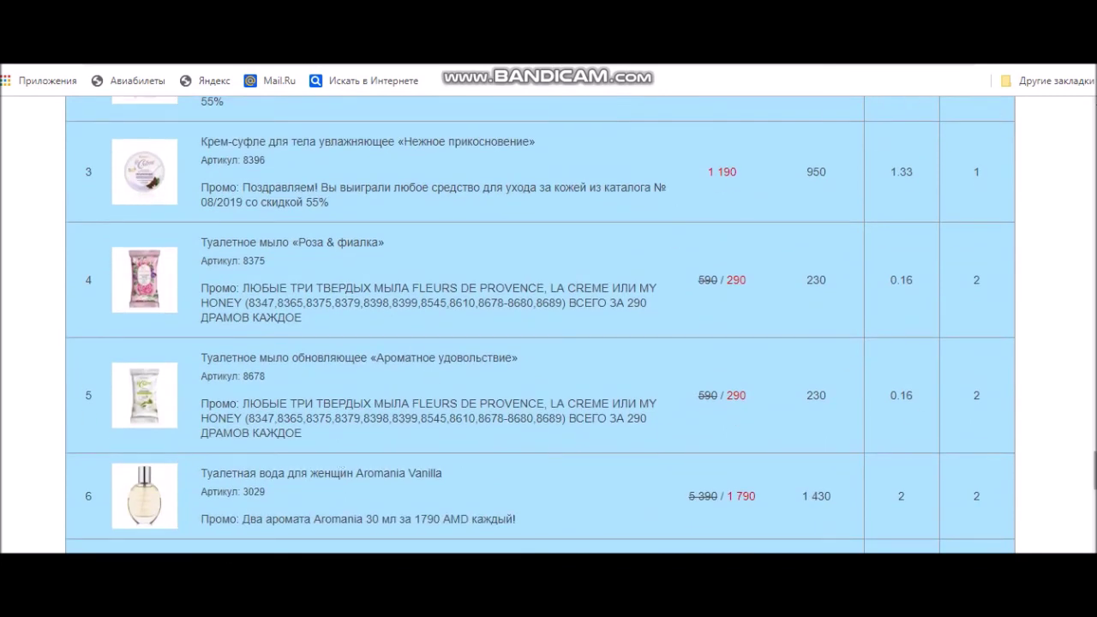
{"action": "scroll", "coordinate": [549, 326], "scroll_direction": "down", "scroll_amount": 1}
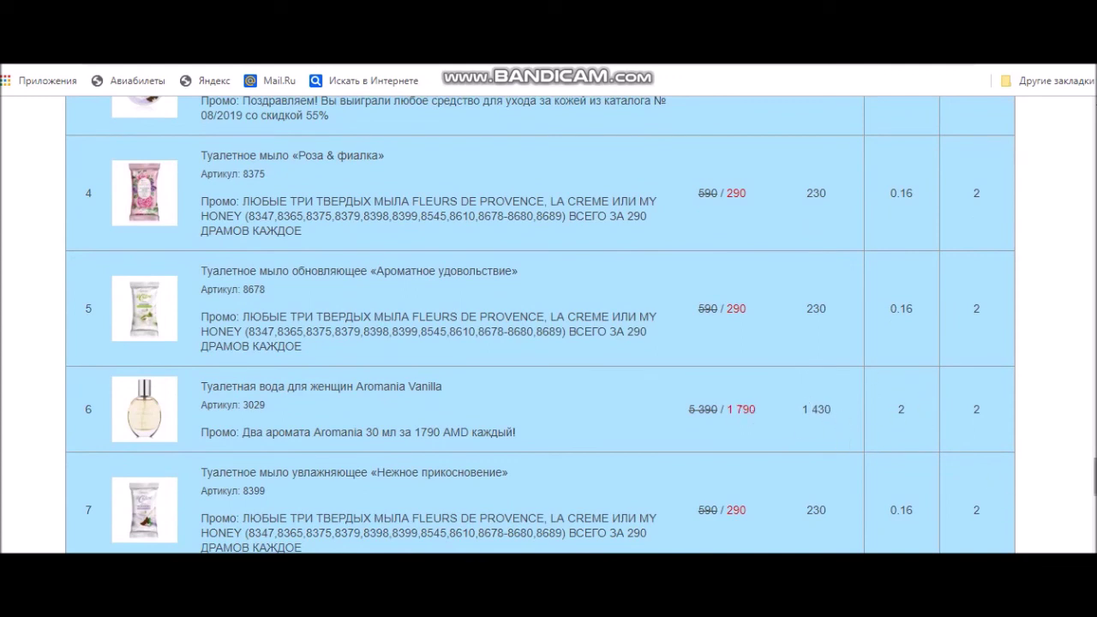
{"action": "left_click_drag", "start_coordinate": [1095, 477], "coordinate": [1094, 531]}
{"action": "scroll", "coordinate": [885, 372], "scroll_direction": "down", "scroll_amount": 5}
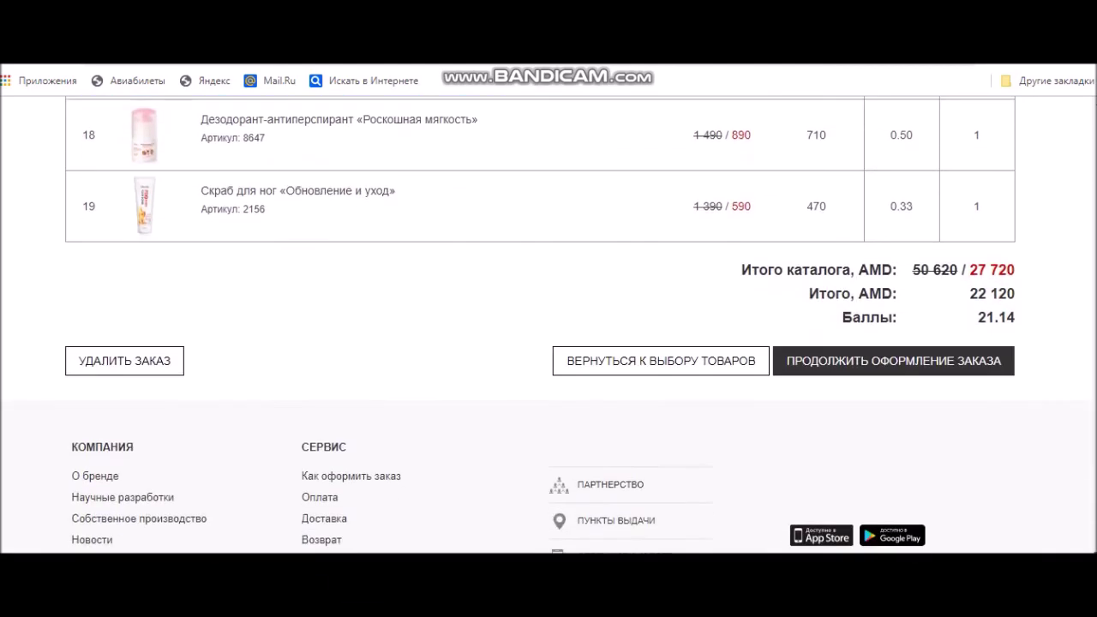
{"action": "left_click", "coordinate": [893, 366]}
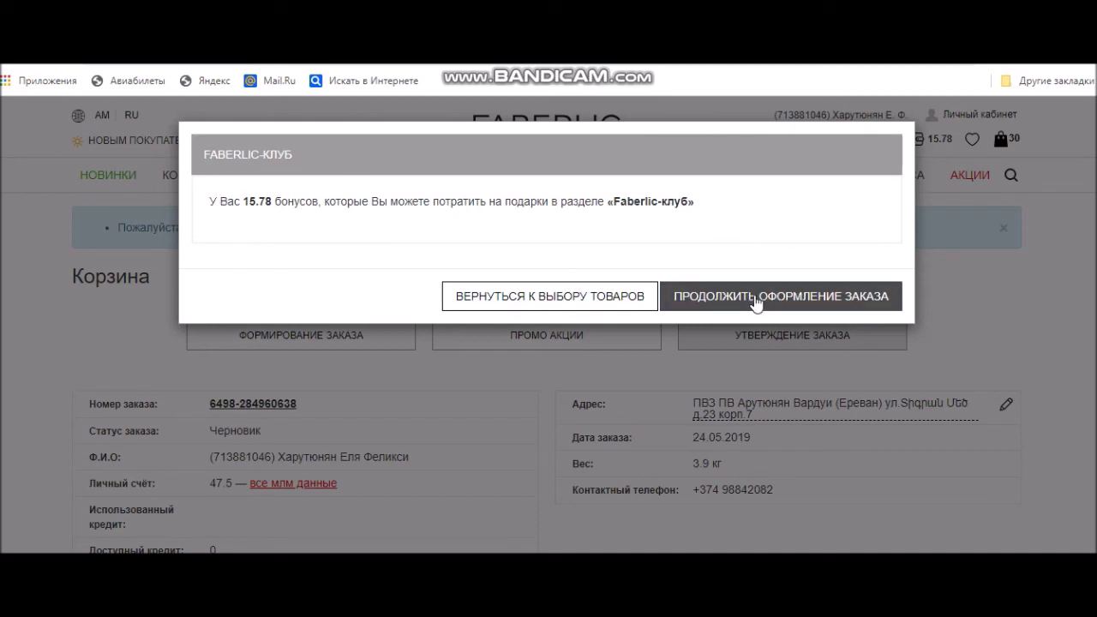
{"action": "left_click", "coordinate": [755, 299]}
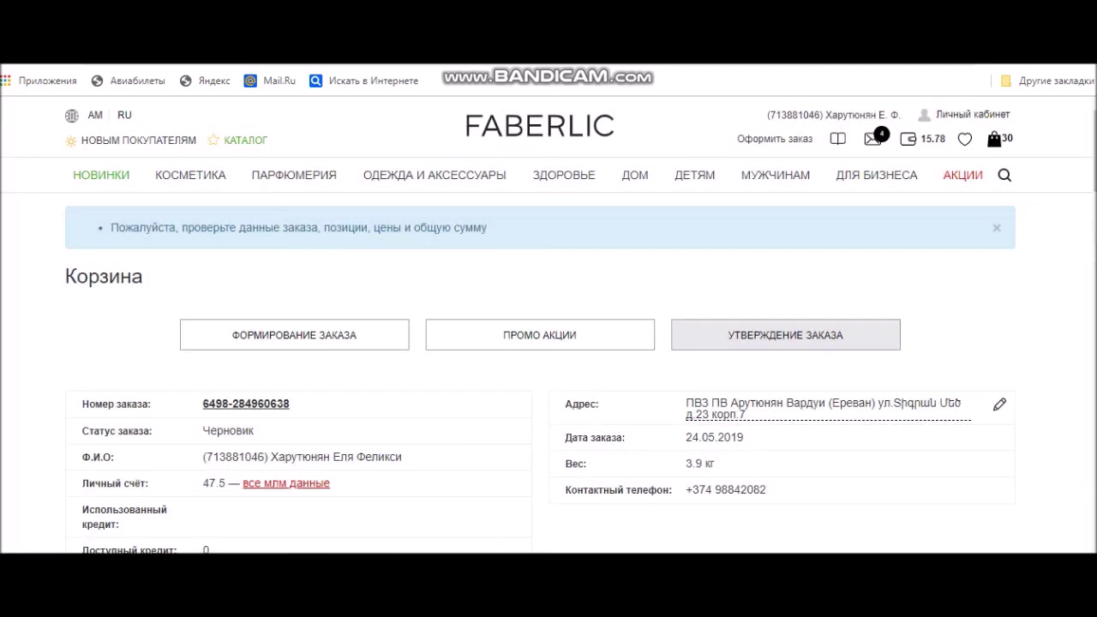
Check the final order's items, catalogue and consultant totals, points, and payment charges before approval
{"action": "scroll", "coordinate": [548, 325], "scroll_direction": "down", "scroll_amount": 20}
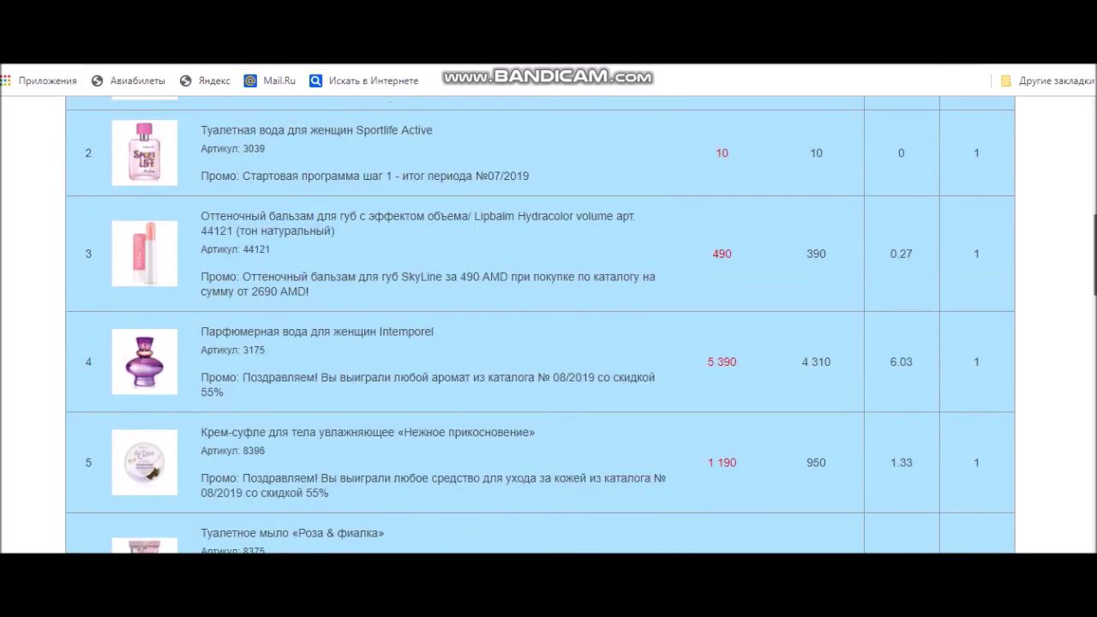
{"action": "scroll", "coordinate": [815, 390], "scroll_direction": "down", "scroll_amount": 10}
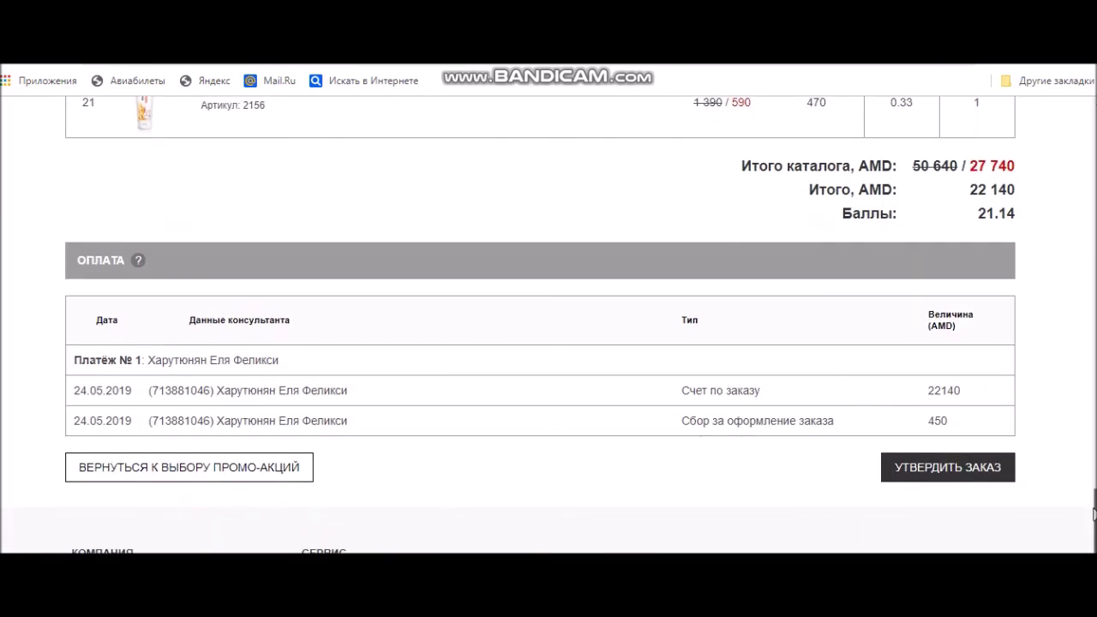
{"action": "left_click_drag", "start_coordinate": [1092, 524], "coordinate": [1092, 364]}
{"action": "scroll", "coordinate": [548, 326], "scroll_direction": "down", "scroll_amount": 10}
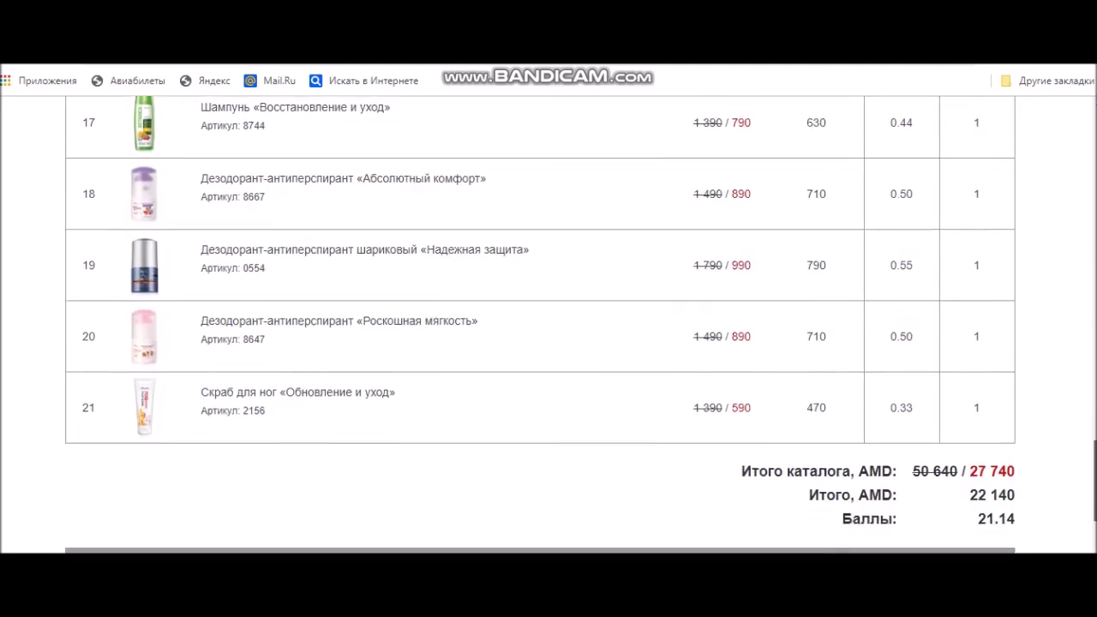